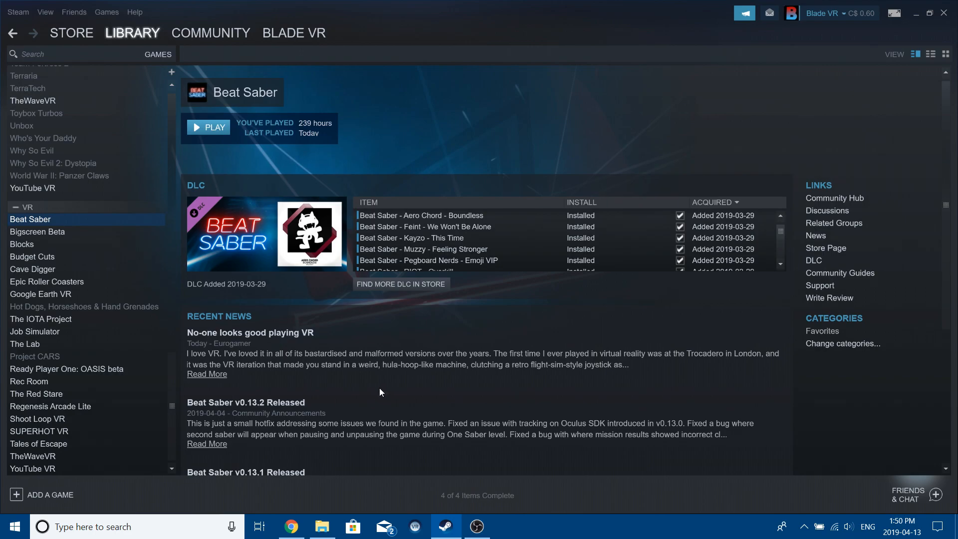
Switch to File Explorer and browse to C:\Program Files (x86)\Steam\steamapps\common\Beat Saber.
click(322, 526)
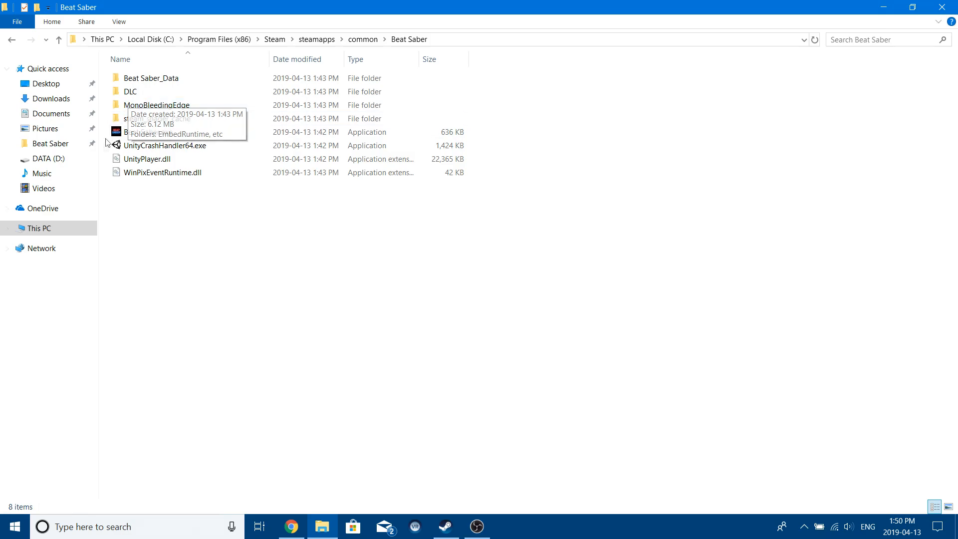
click(57, 233)
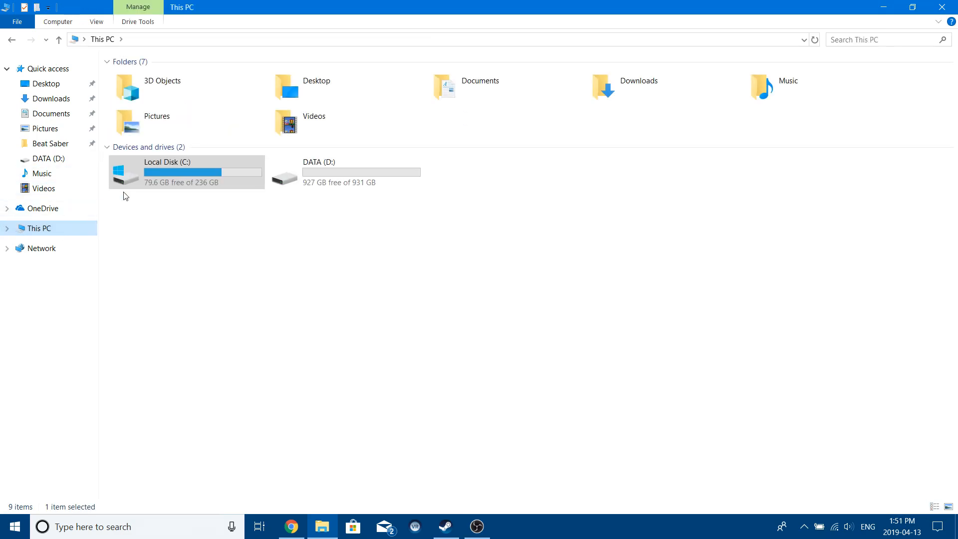
double_click(167, 184)
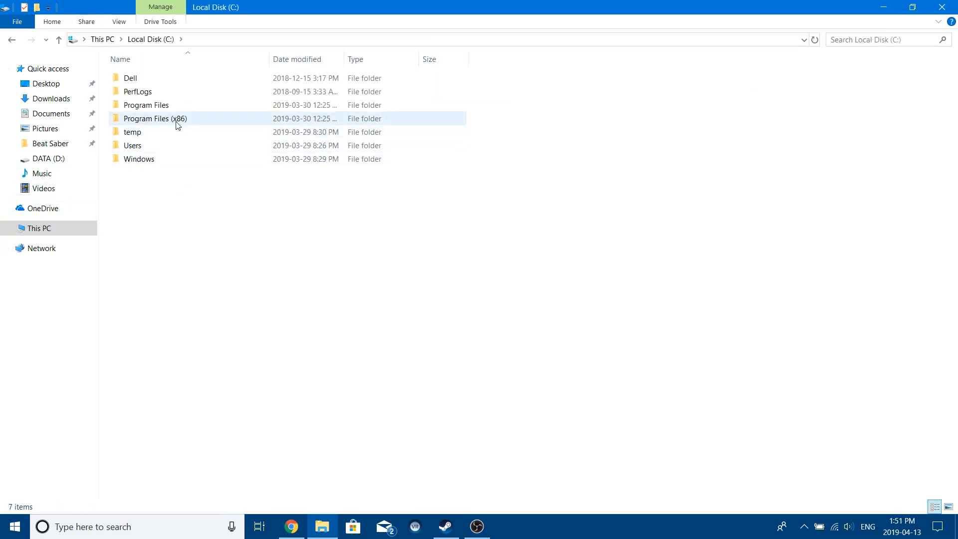
double_click(177, 123)
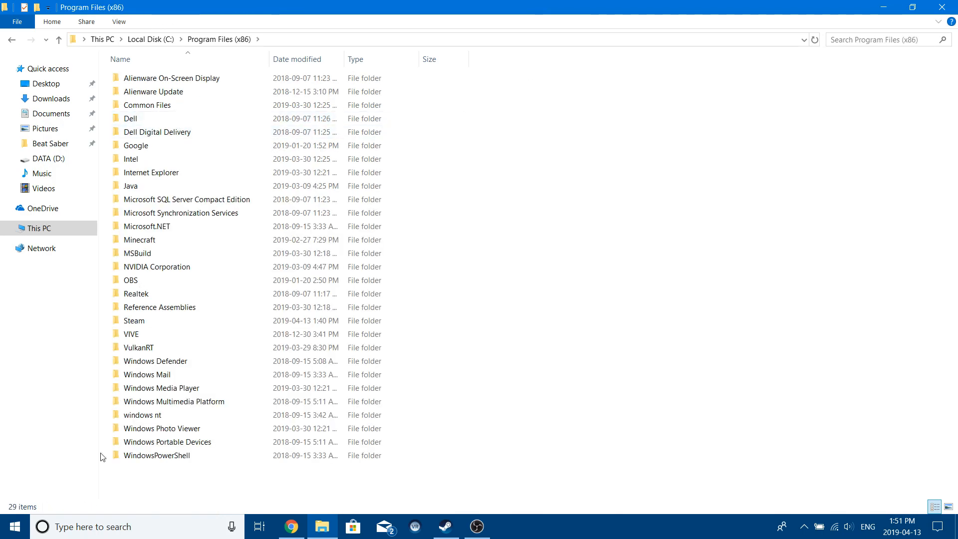
double_click(175, 322)
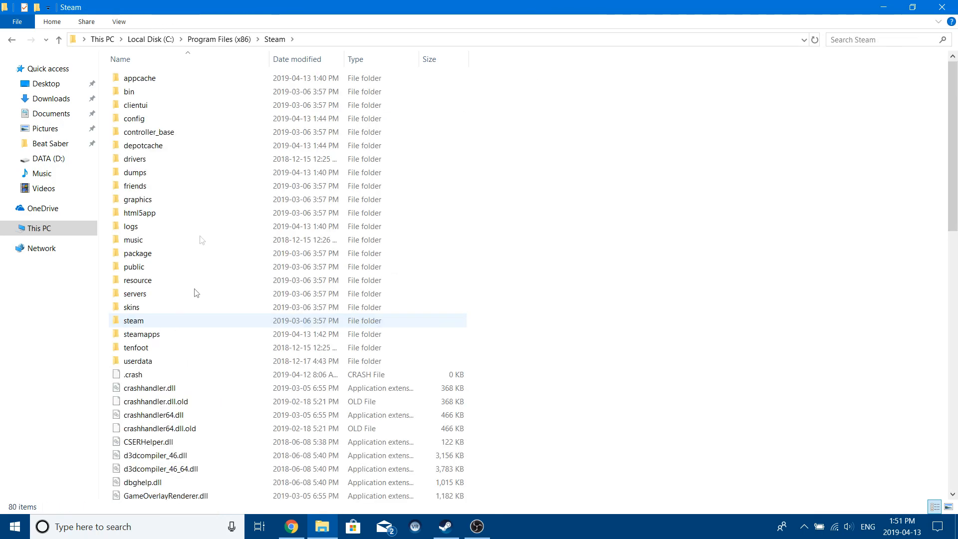
double_click(137, 333)
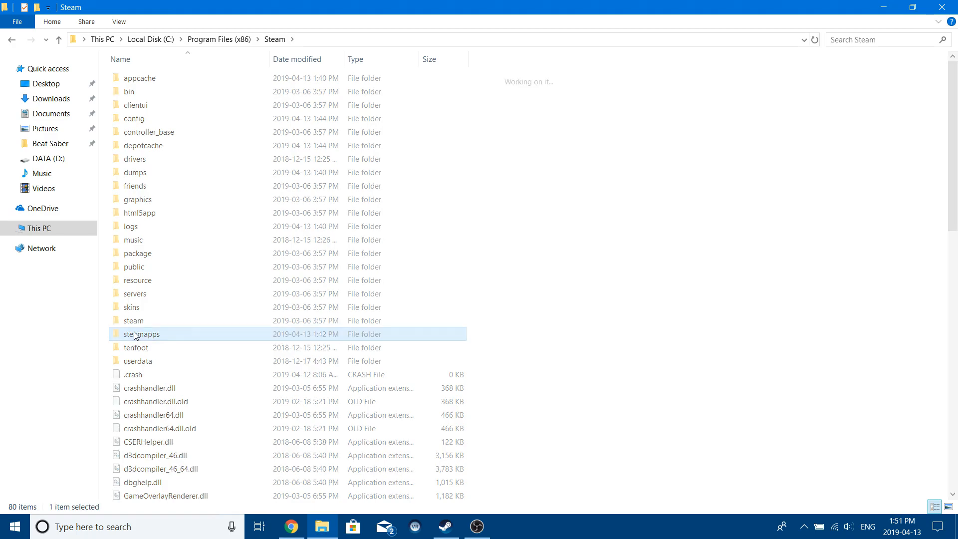
double_click(175, 79)
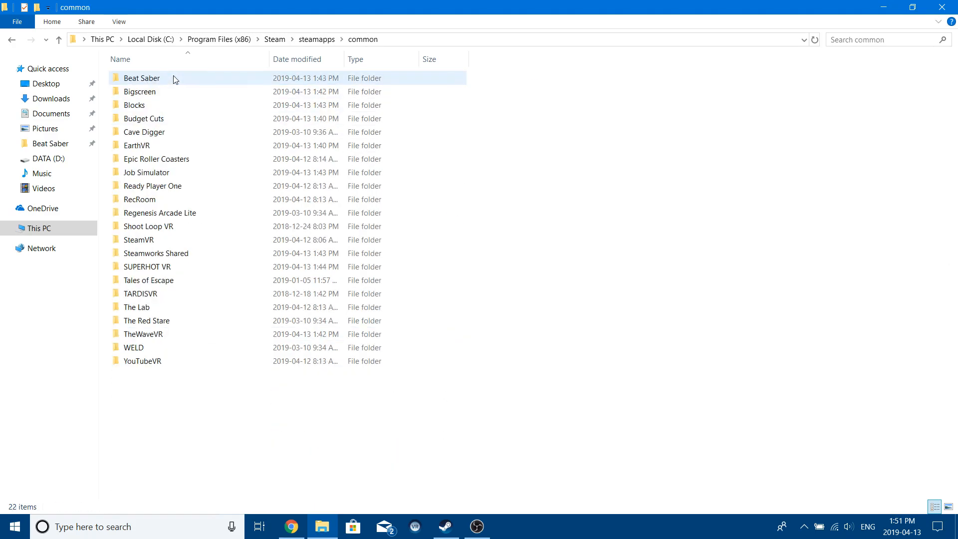
double_click(169, 83)
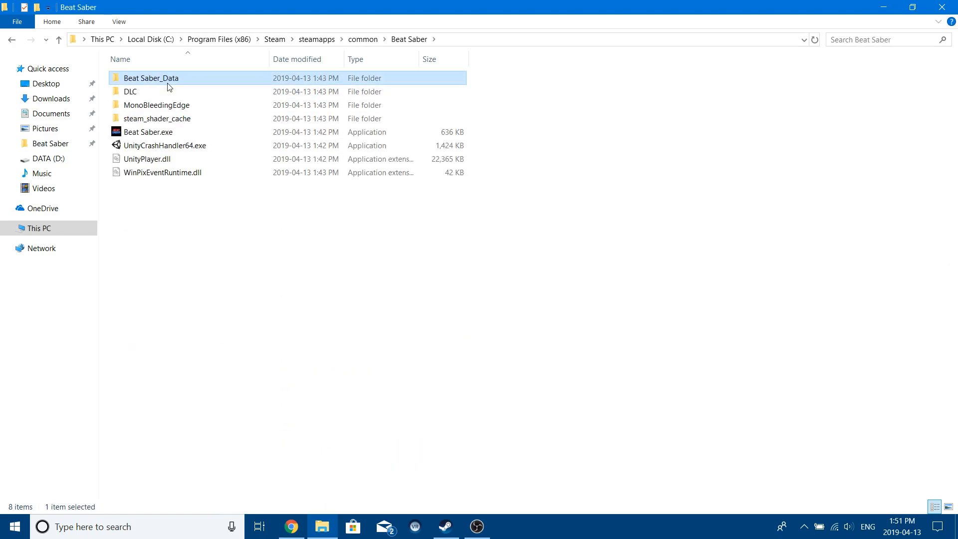
click(124, 239)
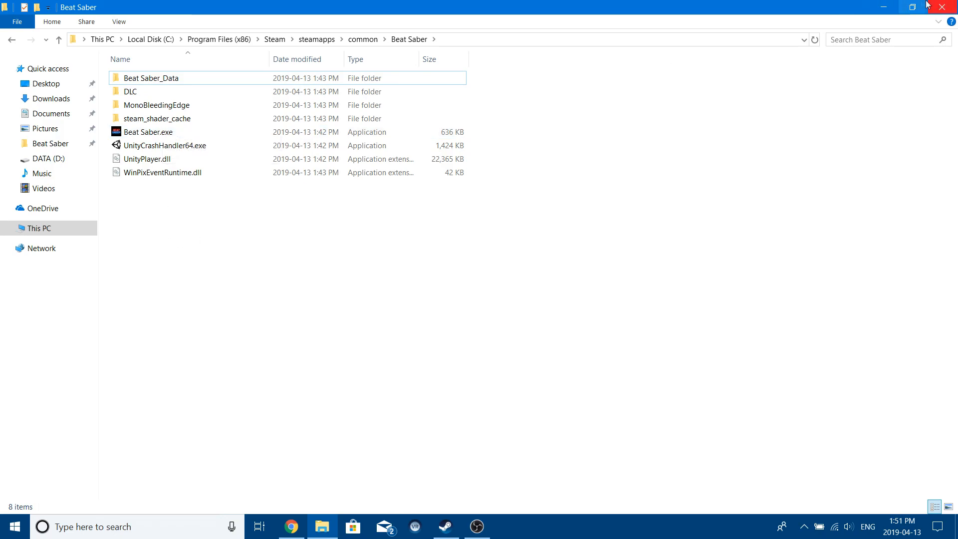
Switch to Chrome, download the BSIPA v3.12.10 zip from BeatMods and open the downloaded archive.
click(890, 6)
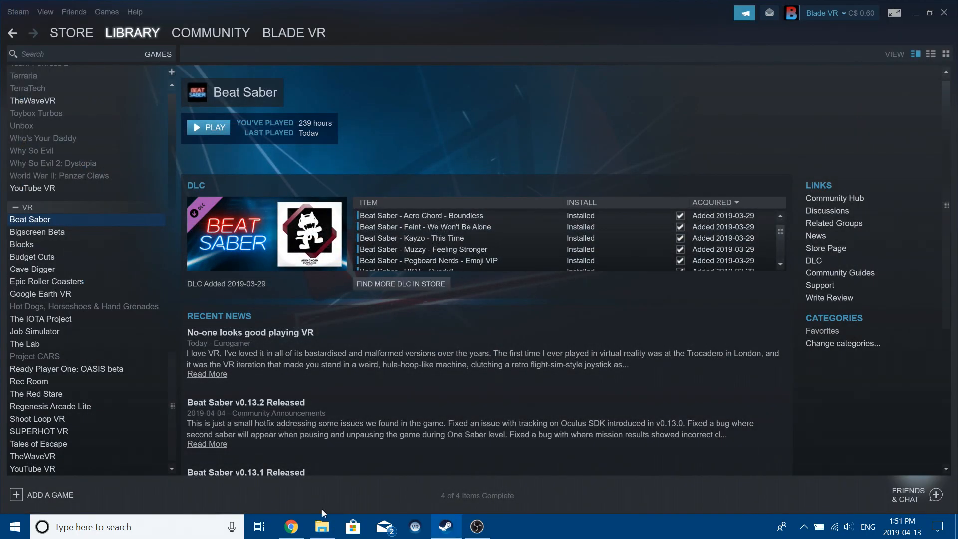
click(291, 526)
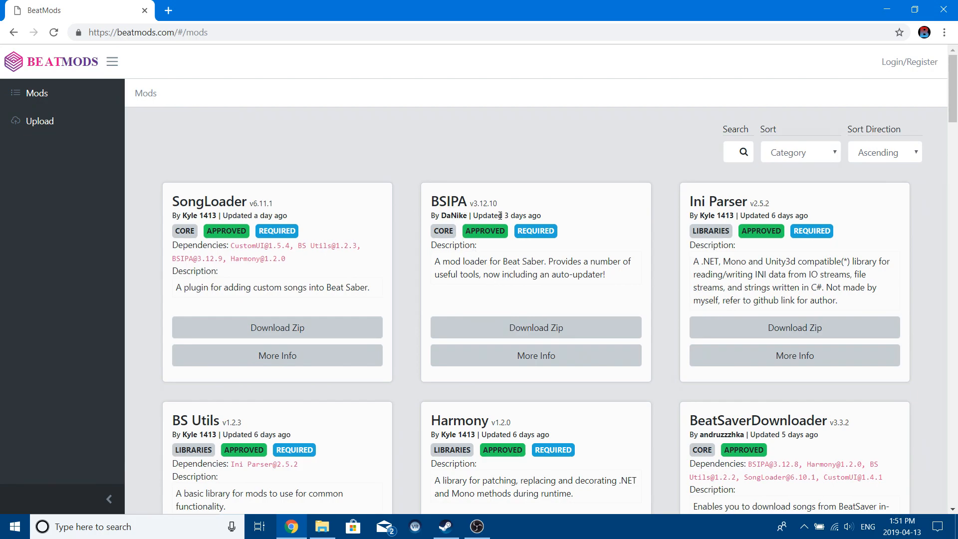
click(515, 329)
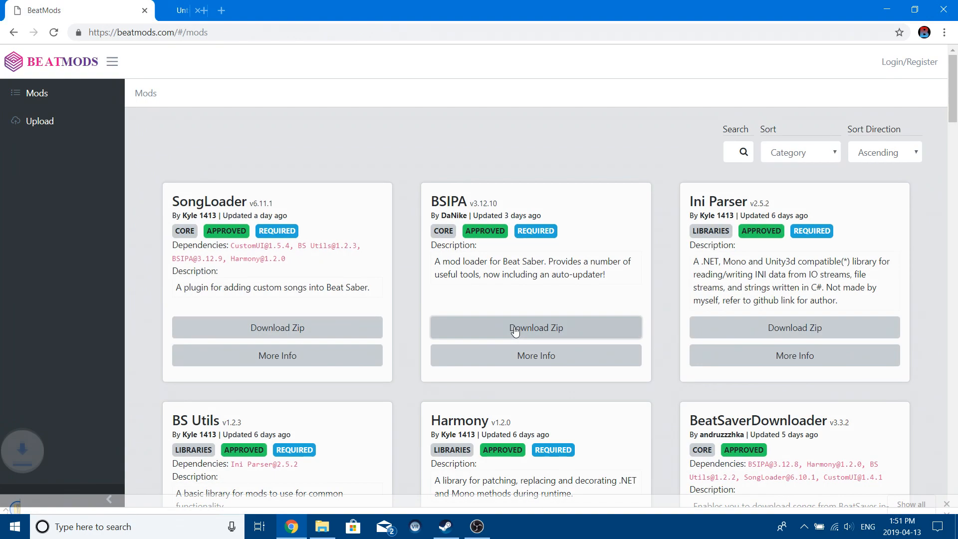
click(40, 494)
drag(727, 4, 785, 100)
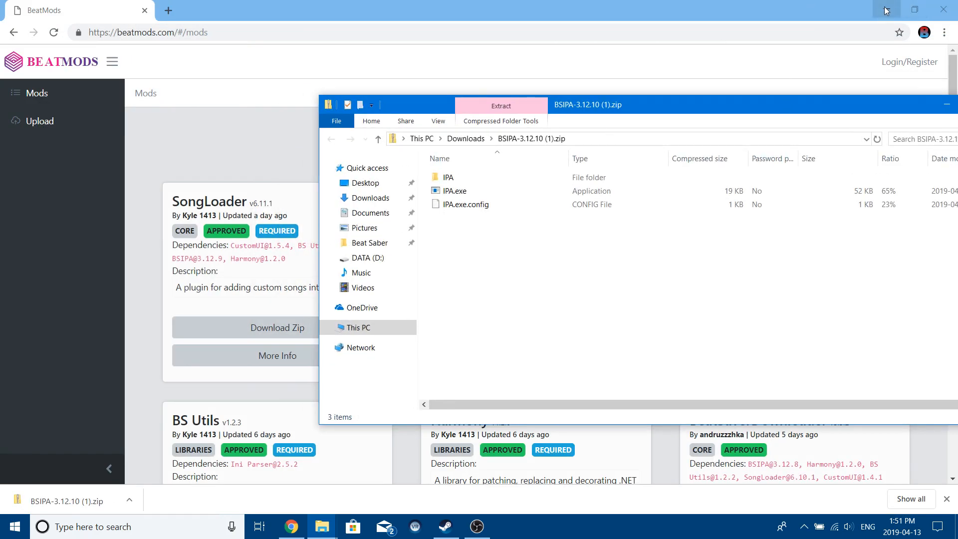
Copy the IPA folder, IPA.exe and IPA.exe.config from the BSIPA archive into the Beat Saber folder and close the archive window.
click(885, 10)
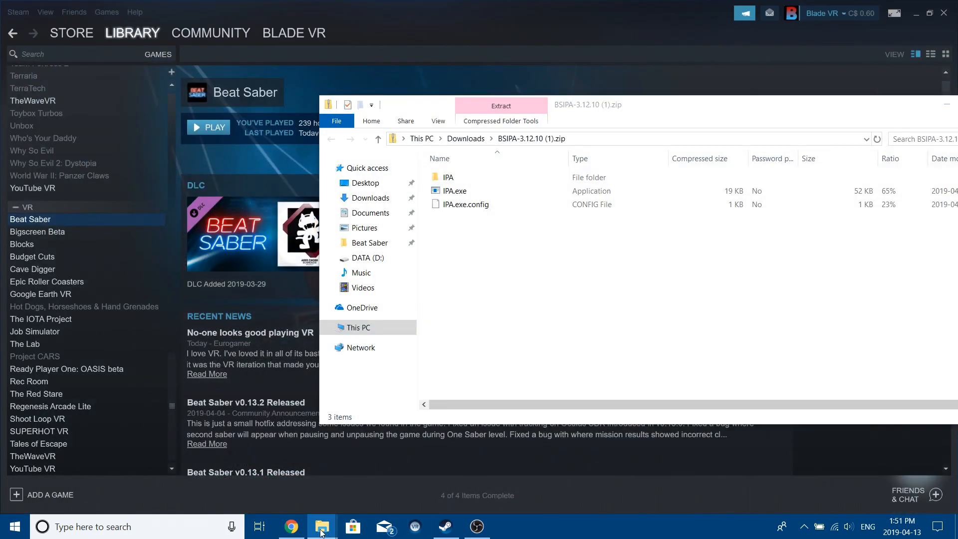
mouse_move(321, 531)
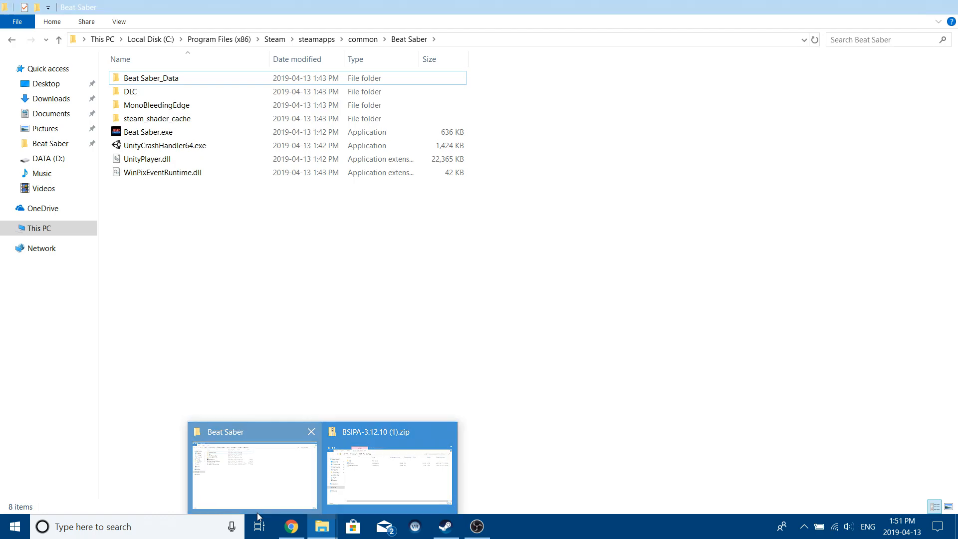
click(252, 471)
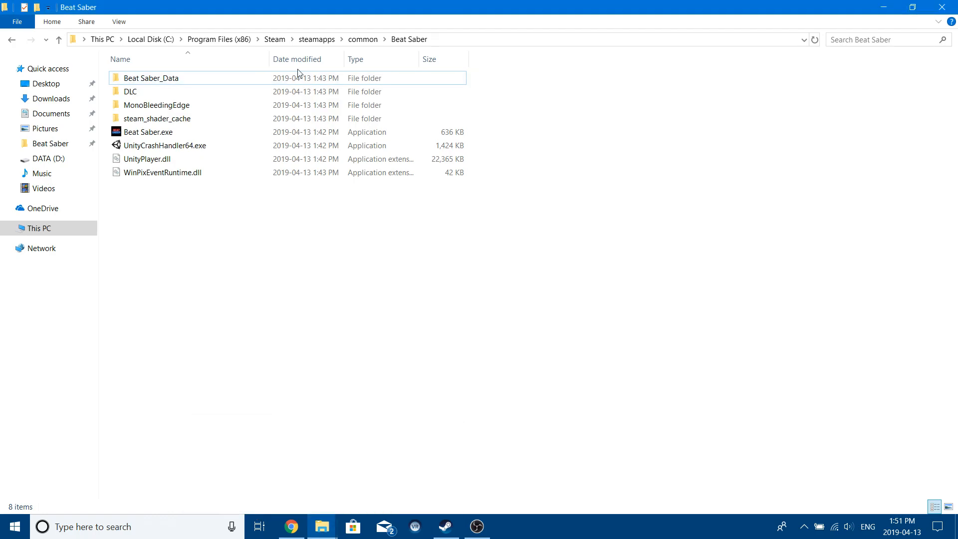
double_click(385, 6)
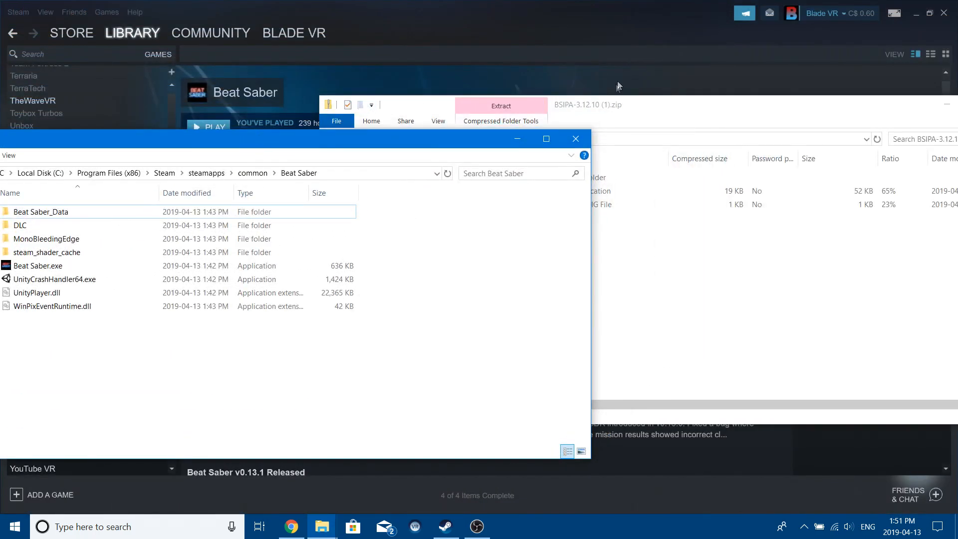
drag(601, 98, 734, 115)
drag(661, 319, 591, 146)
drag(583, 209, 305, 369)
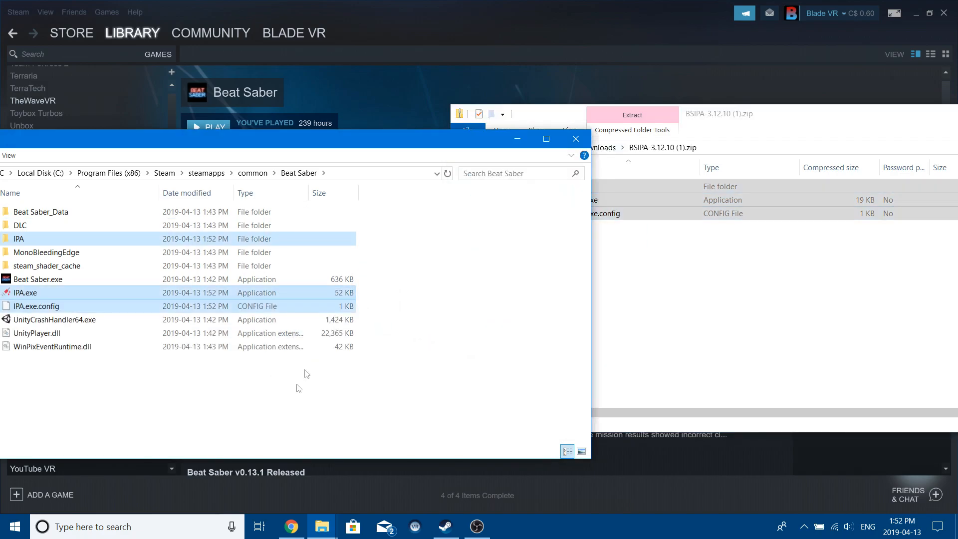
click(285, 411)
drag(740, 111, 484, 97)
click(879, 100)
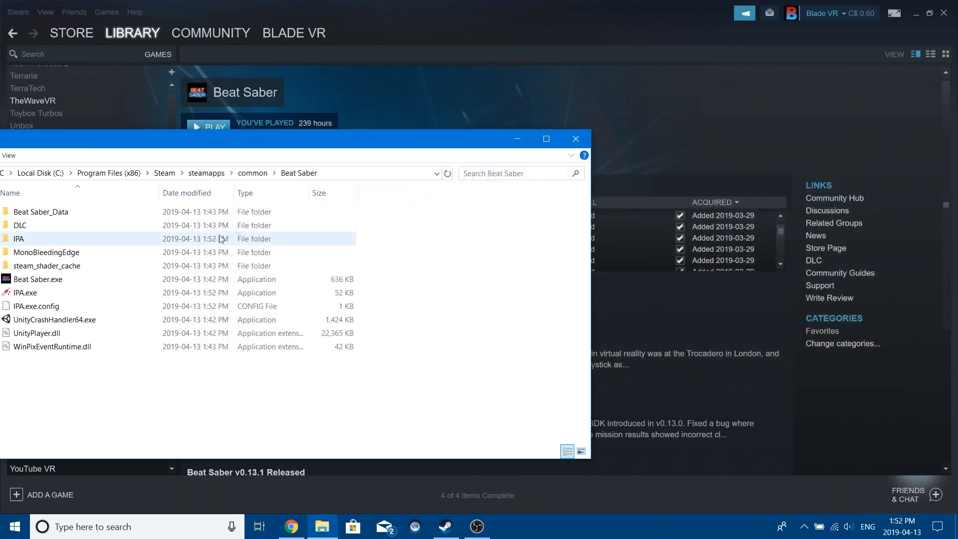
Run IPA.exe in the Beat Saber folder twice, allowing it through Windows SmartScreen and dismissing its console each time.
drag(385, 145, 594, 80)
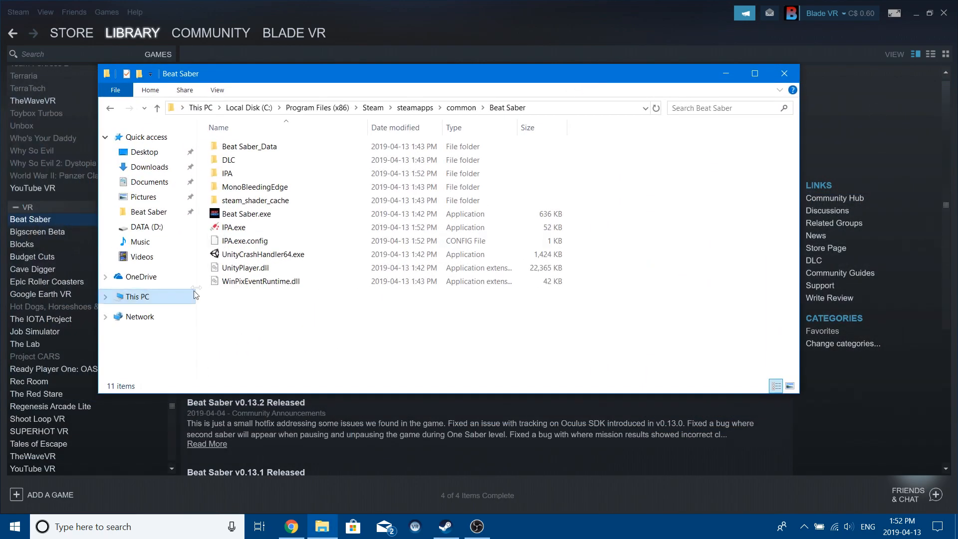
double_click(239, 228)
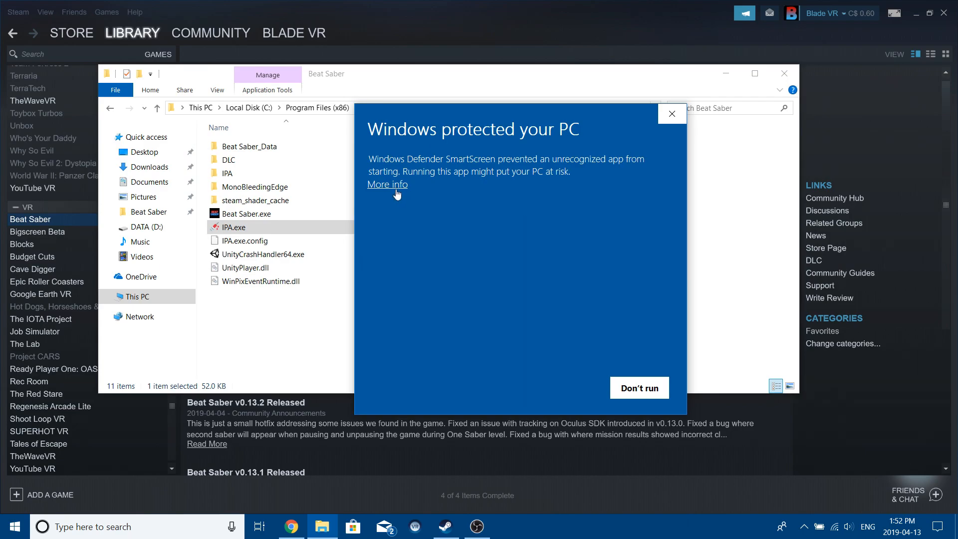
click(397, 186)
click(552, 396)
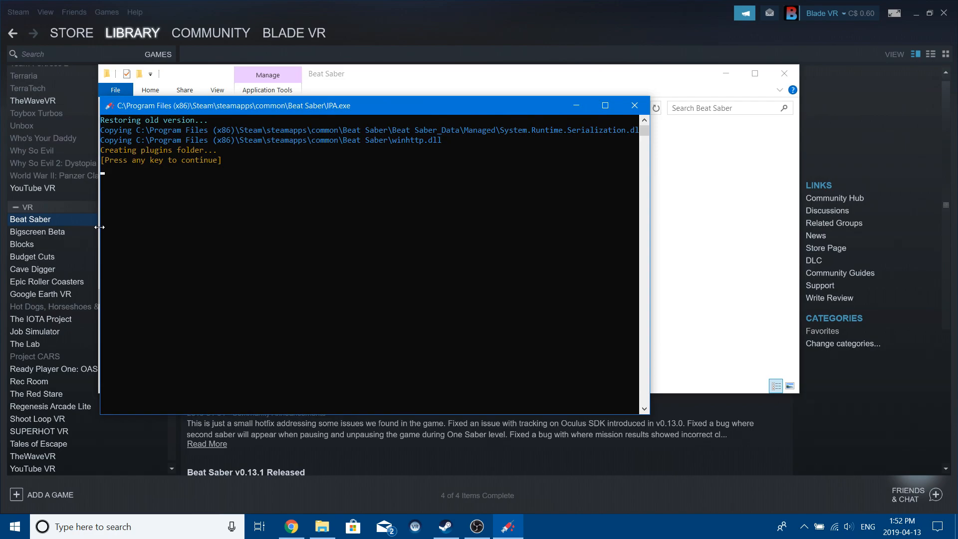
key(Return)
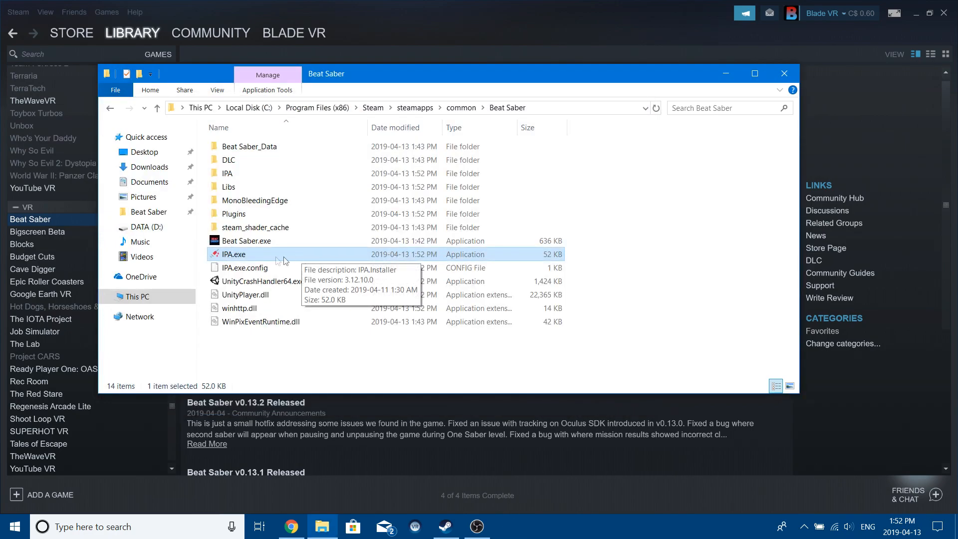
double_click(233, 255)
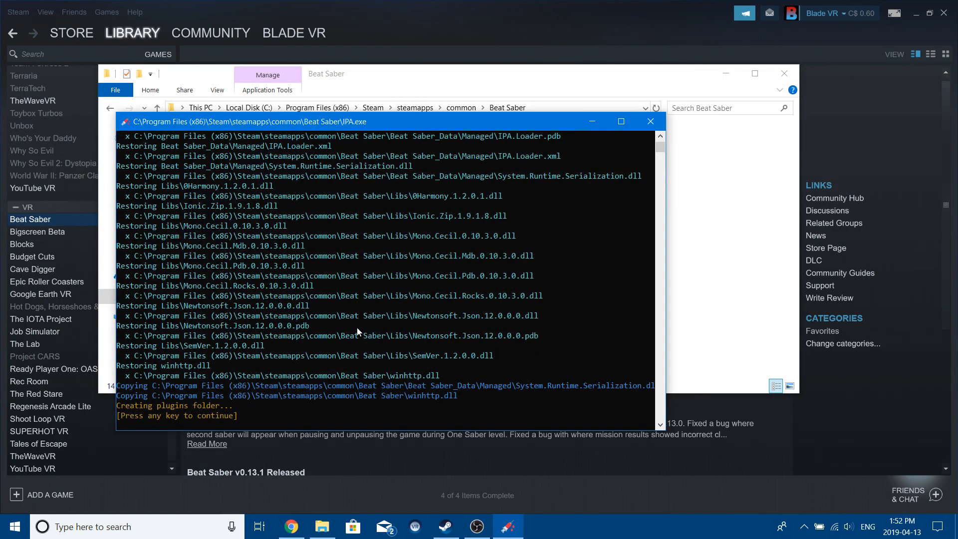
key(Return)
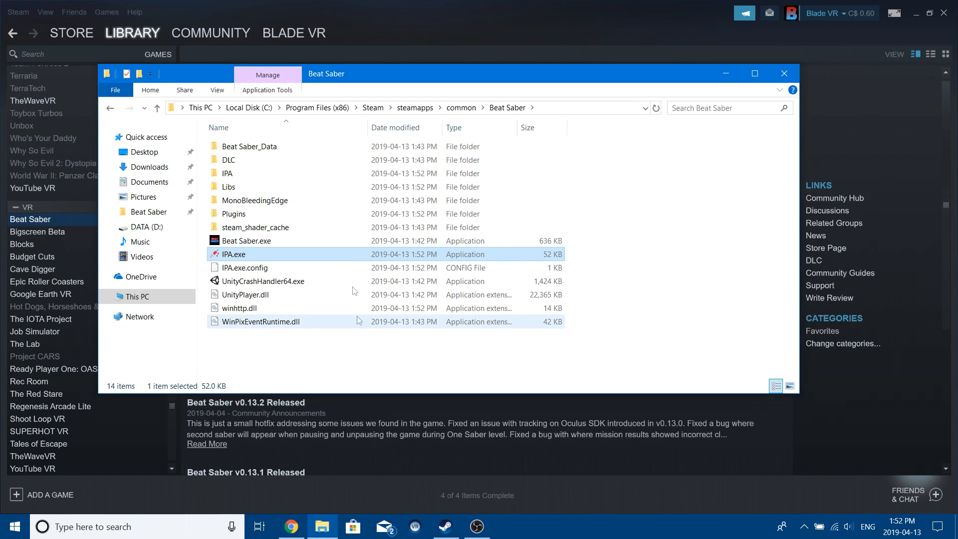
Check the contents of the Plugins folder and return to the Beat Saber folder.
click(325, 217)
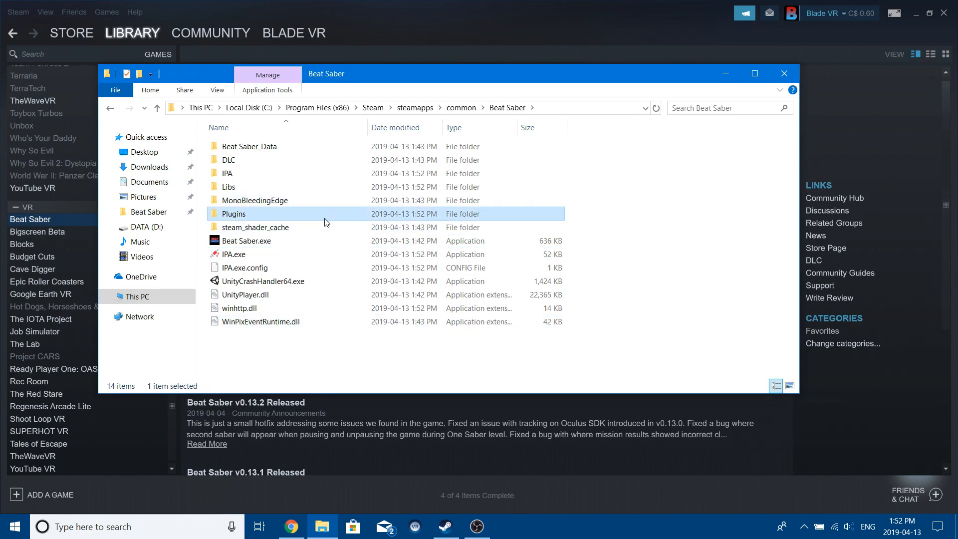
double_click(325, 218)
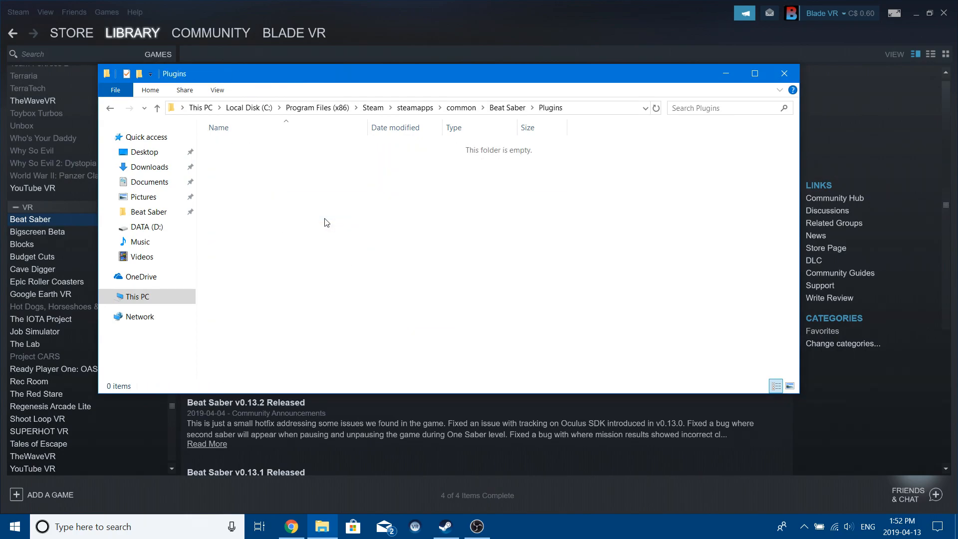
click(110, 108)
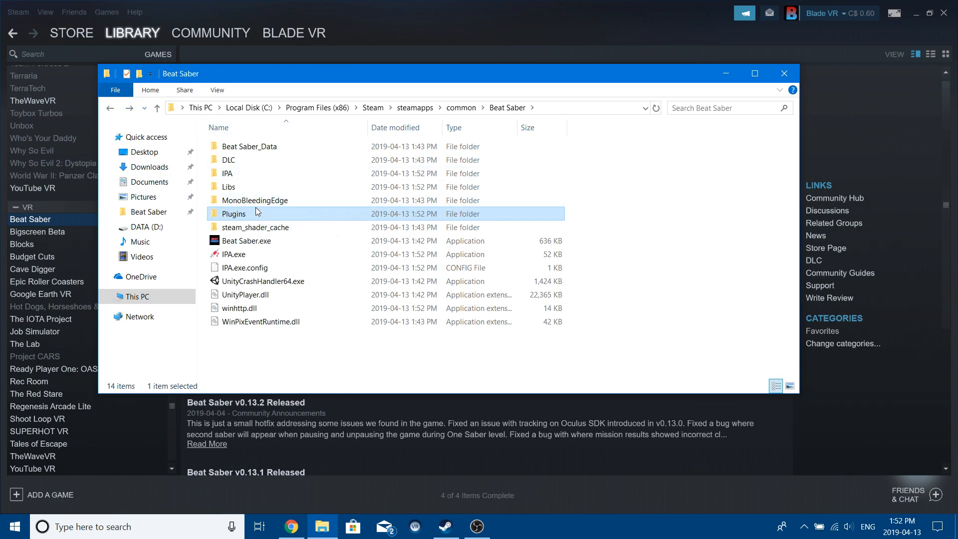
Switch to Chrome and download the SongLoader v6.11.1, Harmony v1.2.0 and BS Utils v1.2.3 zips from BeatMods.
click(282, 533)
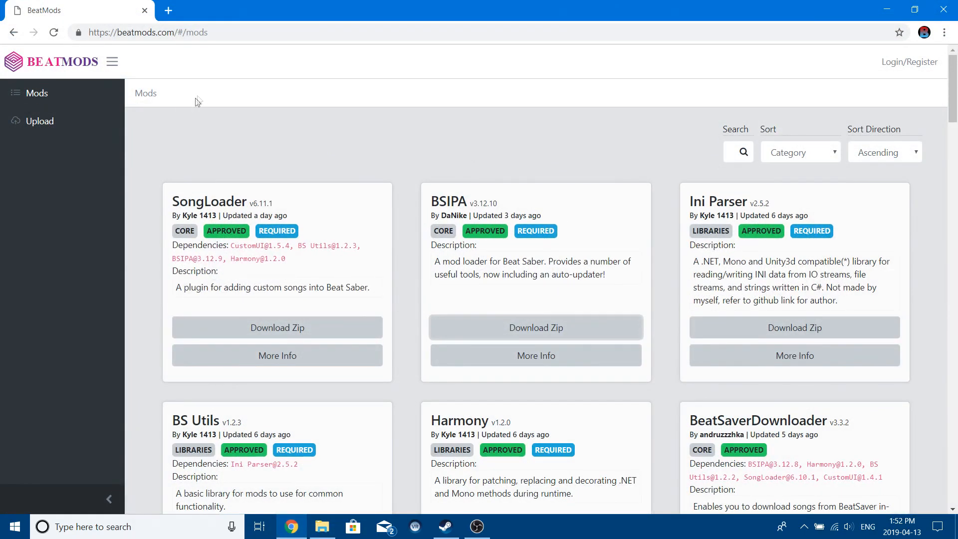
scroll(664, 289, down, 3)
scroll(664, 255, up, 3)
click(295, 325)
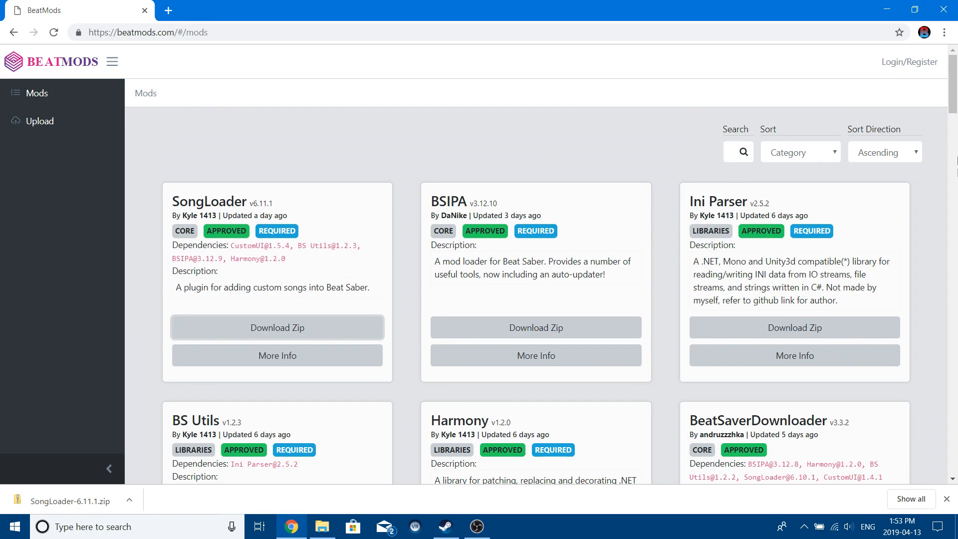
scroll(953, 85, down, 2)
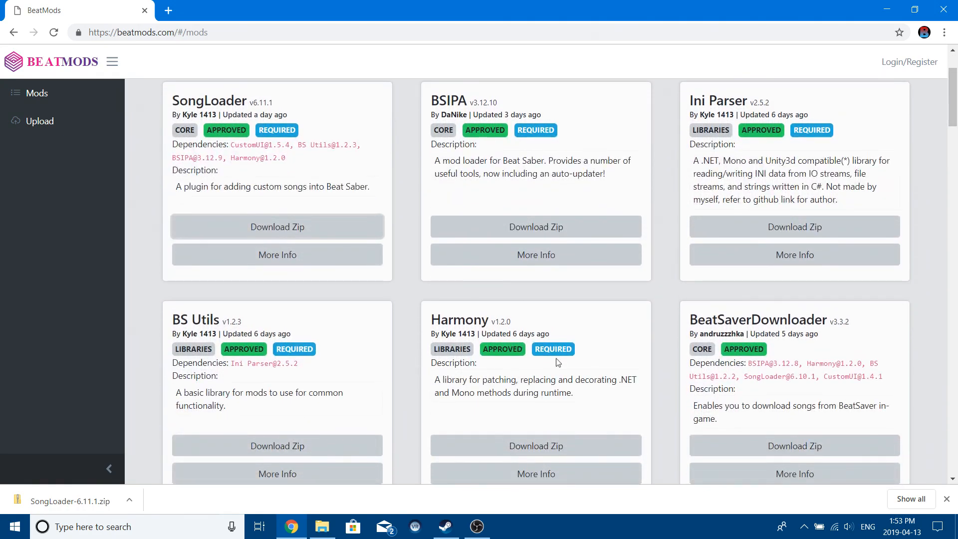
click(526, 445)
click(273, 443)
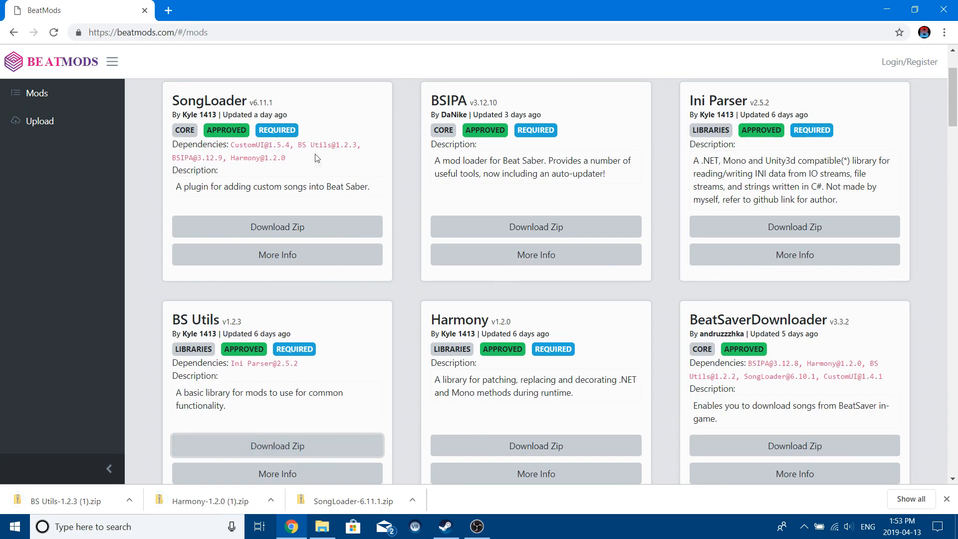
Find the CustomUI v1.5.4 mod further down the BeatMods list and download its zip.
drag(954, 84, 921, 259)
click(577, 212)
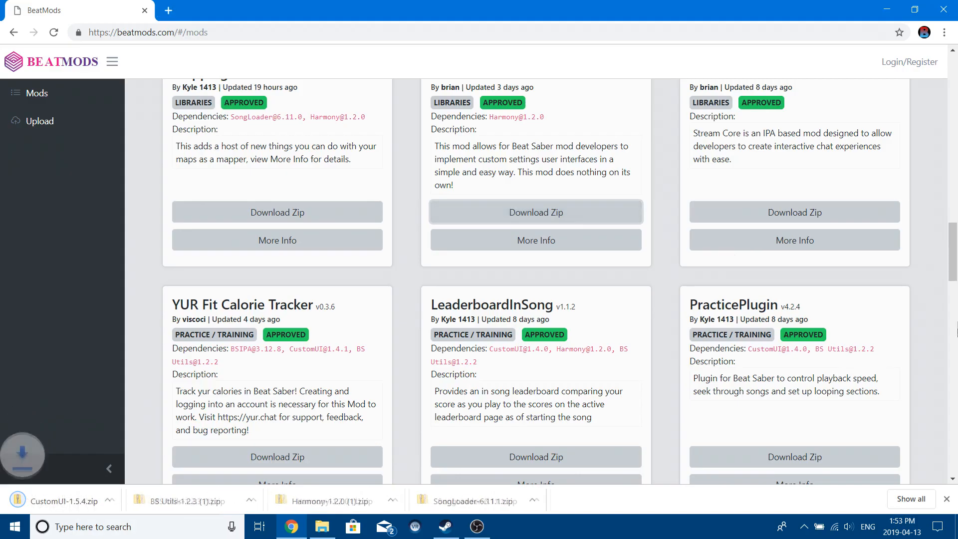
drag(955, 227, 954, 174)
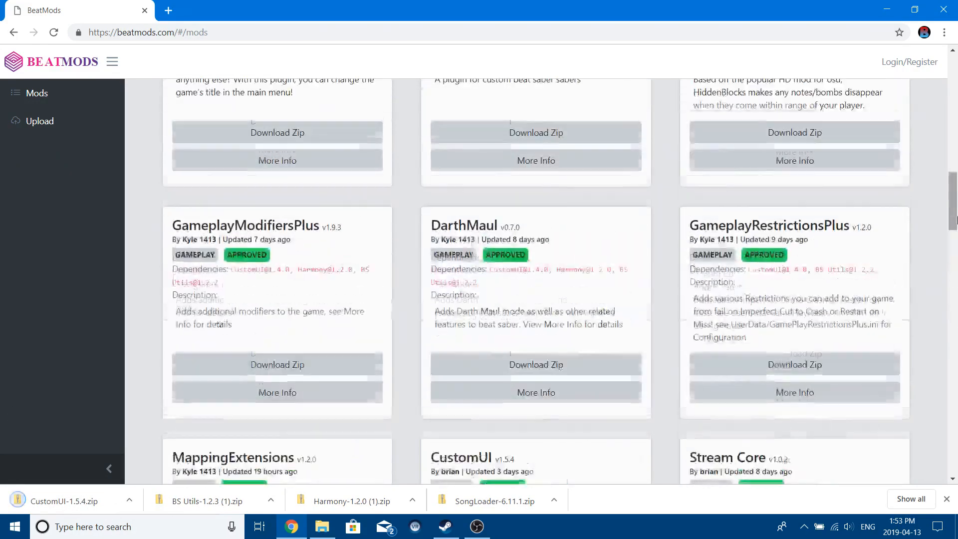
drag(854, 3, 903, 1)
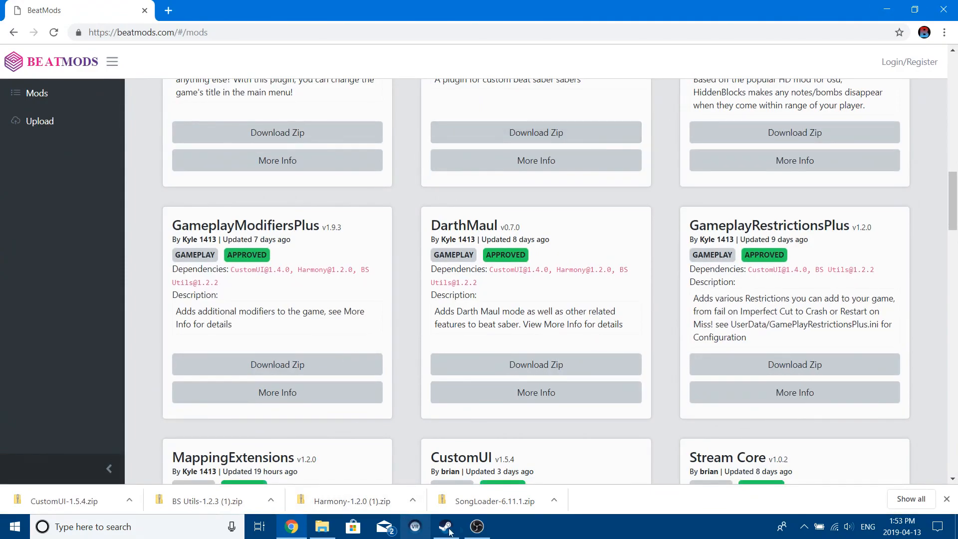
Open the downloaded SongLoader-6.11.1.zip and arrange its window alongside the Beat Saber folder window.
click(483, 504)
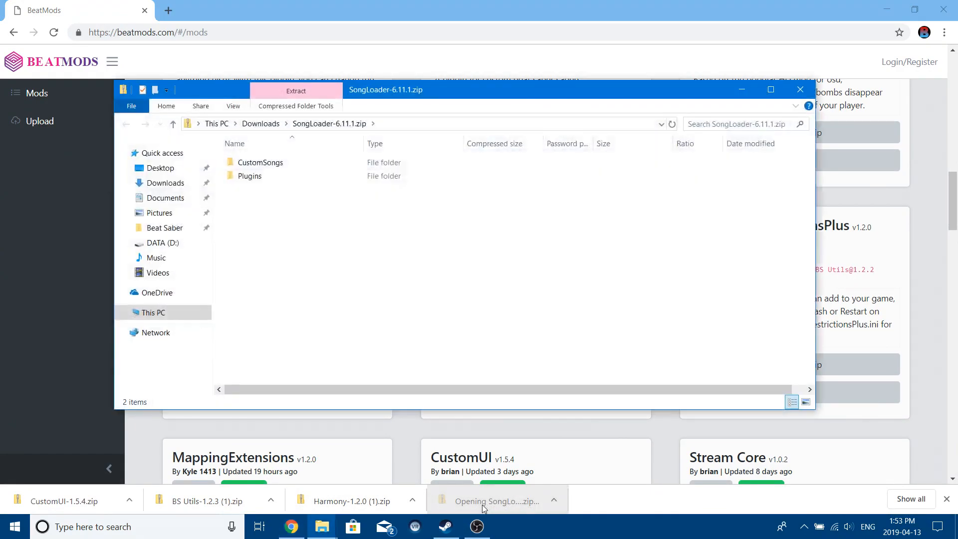
click(885, 7)
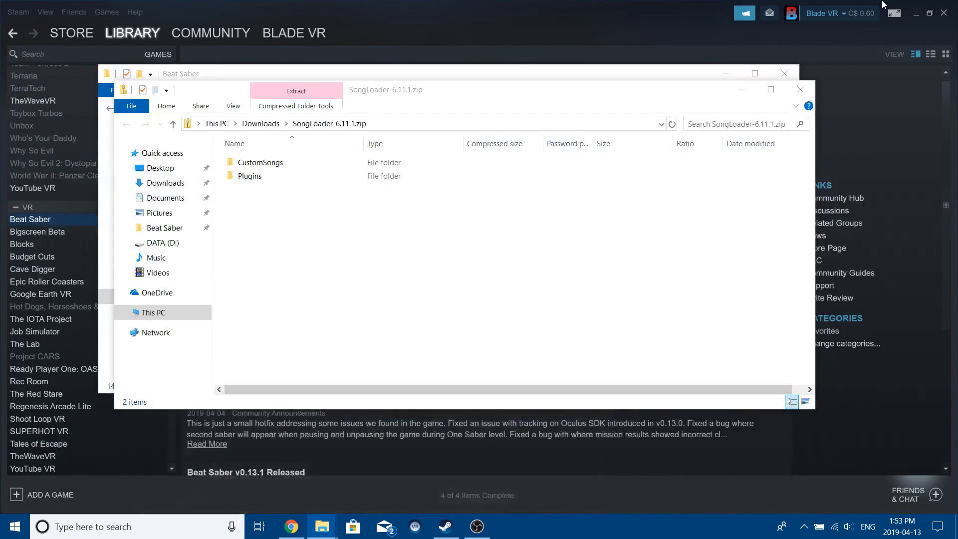
click(589, 79)
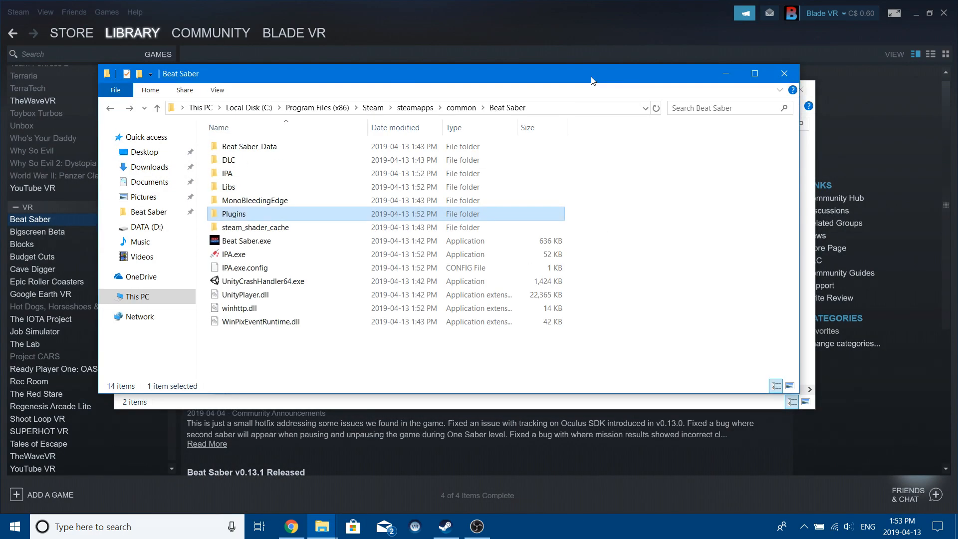
click(802, 175)
drag(681, 88, 897, 256)
click(624, 430)
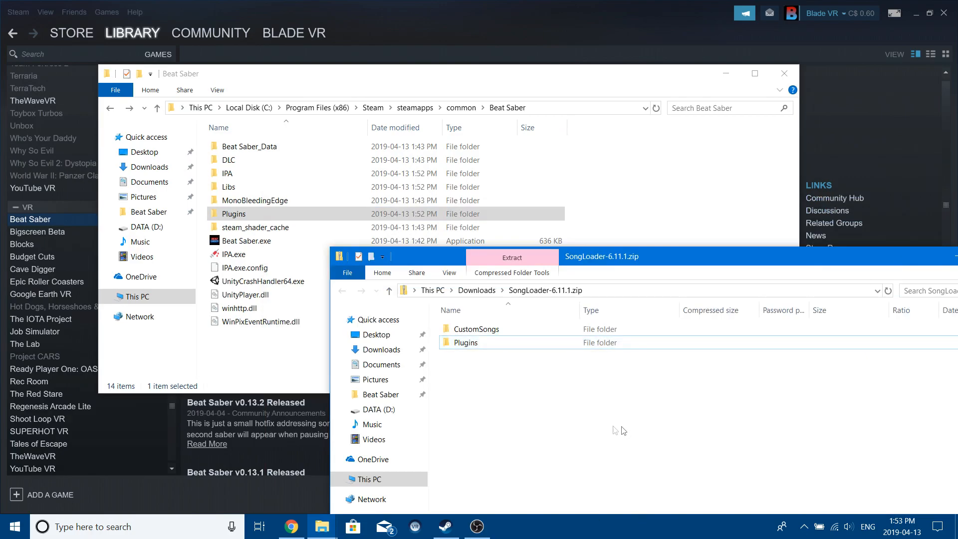
Check the zip's CustomSongs folder, copy that folder into the Beat Saber folder, and return to the SongLoader zip.
double_click(493, 331)
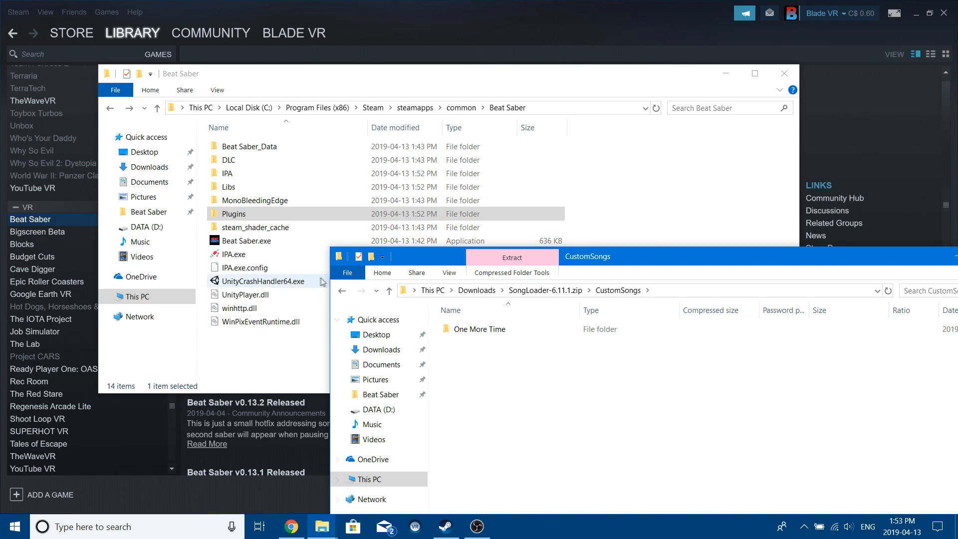
click(341, 290)
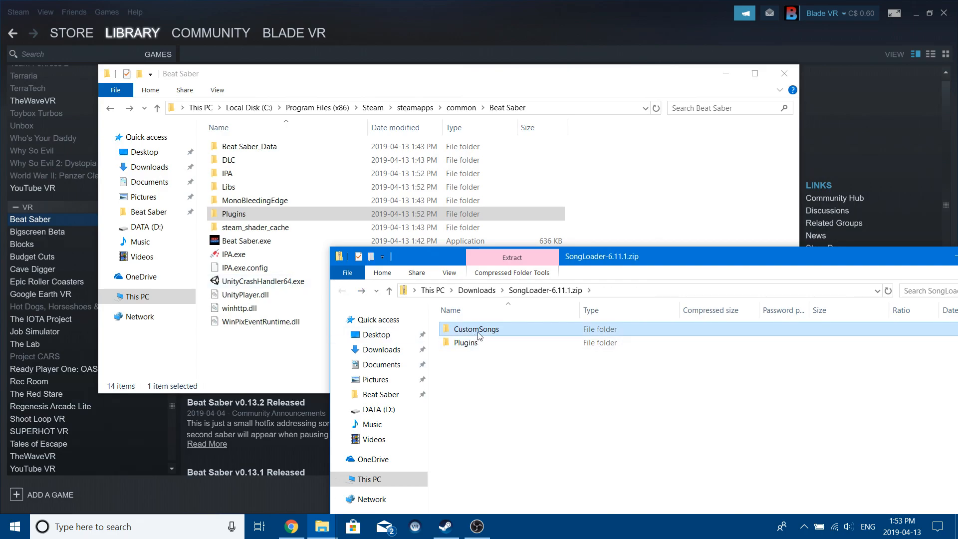
drag(499, 303, 663, 205)
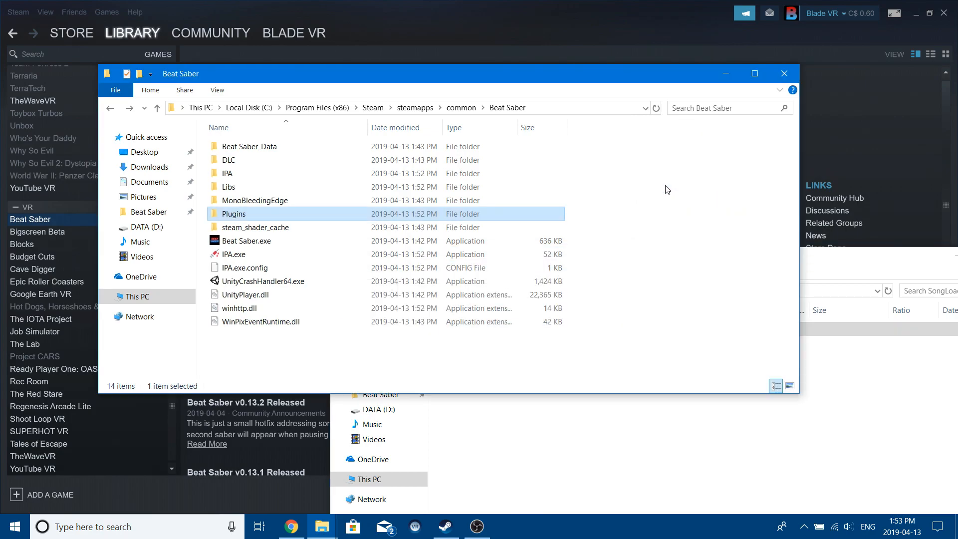
click(629, 485)
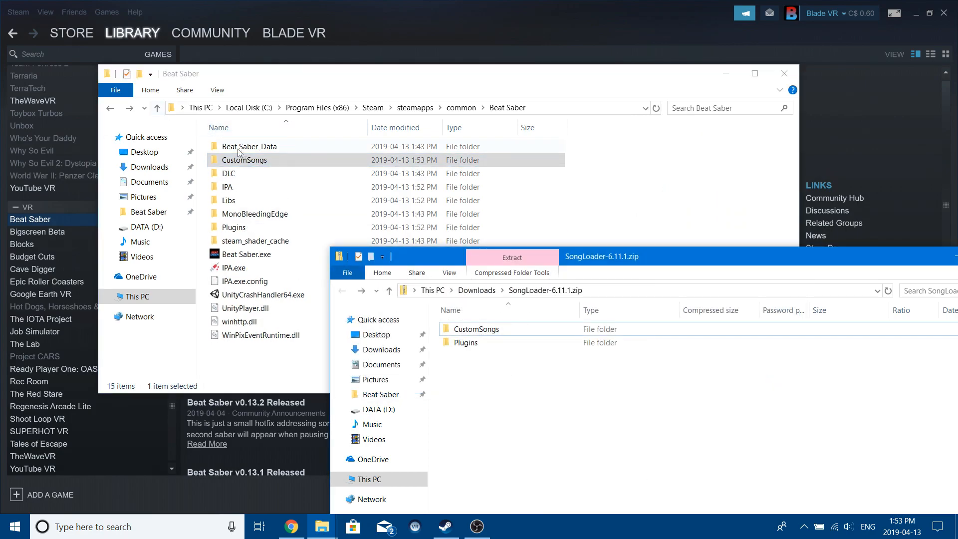
double_click(279, 159)
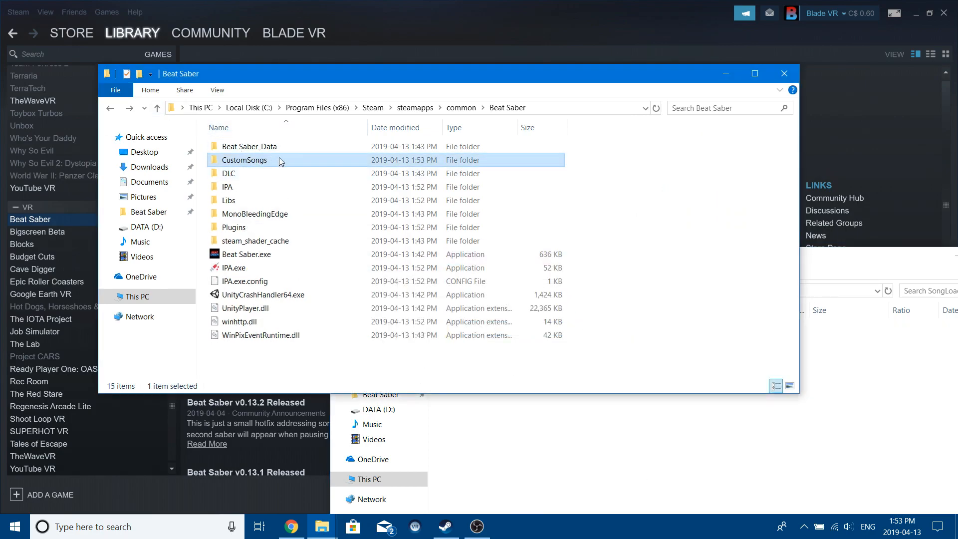
click(109, 109)
click(437, 408)
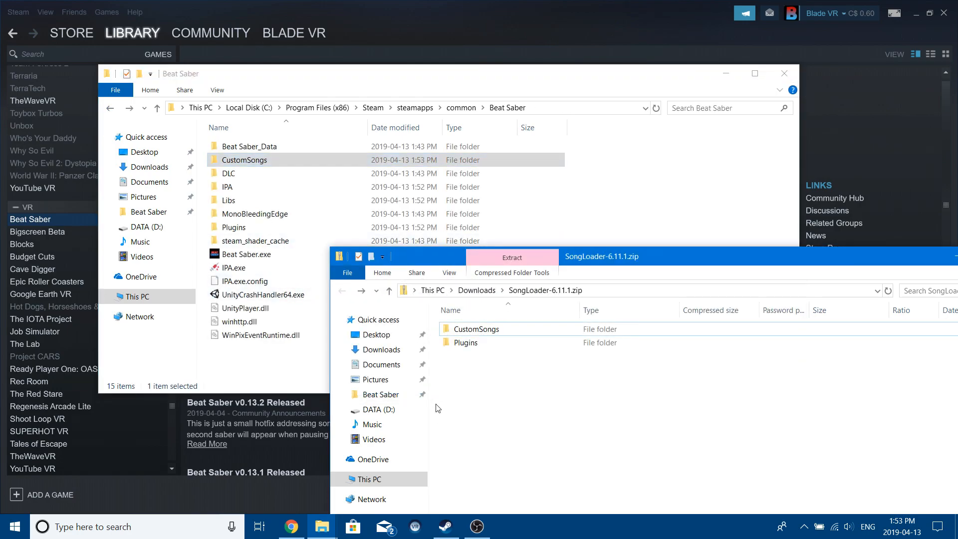
Copy SongLoaderPlugin.dll from the zip's Plugins folder into Beat Saber's Plugins folder and close the SongLoader zip.
double_click(457, 344)
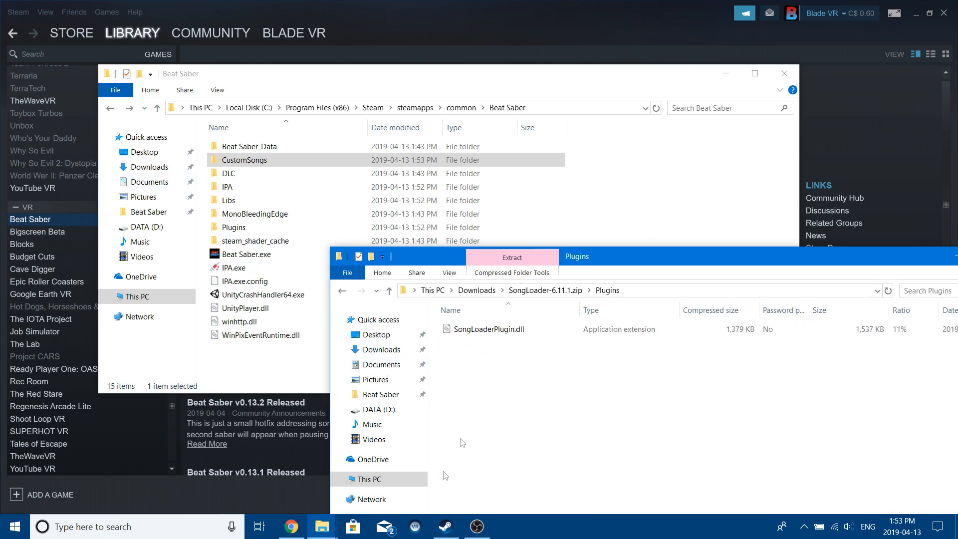
double_click(244, 229)
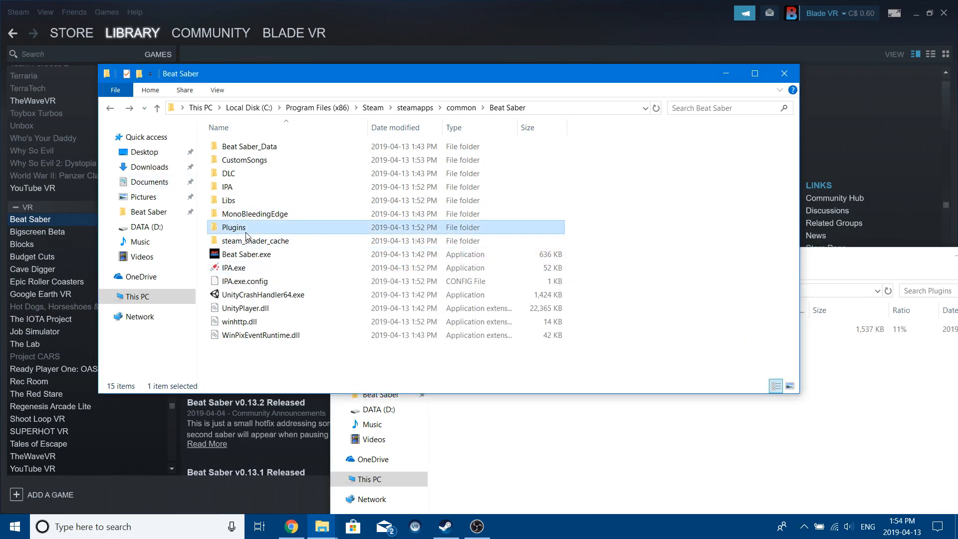
click(490, 421)
drag(466, 337, 417, 209)
click(699, 487)
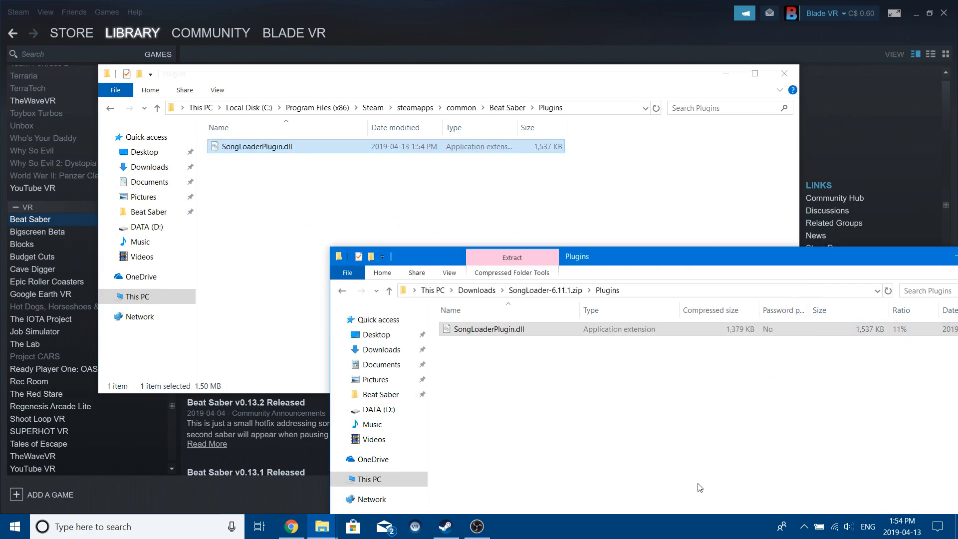
drag(676, 260, 276, 136)
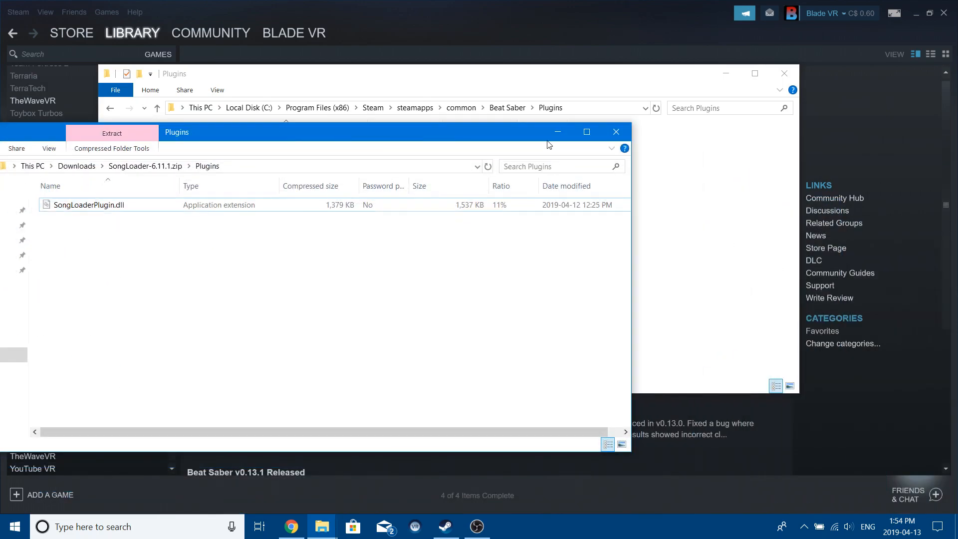
click(616, 133)
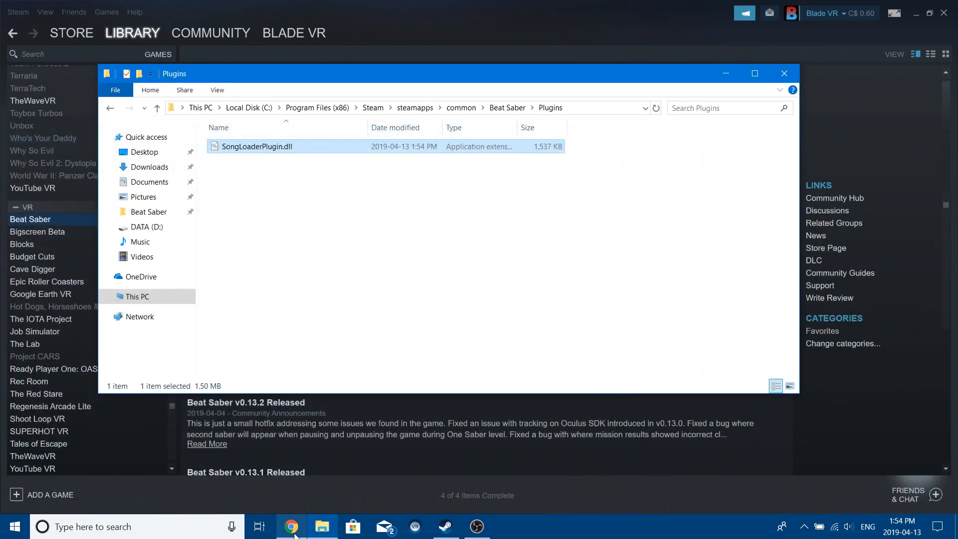
Switch to Chrome, open the downloaded BS Utils-1.2.3 (1).zip, and place its window beside the Beat Saber Plugins folder.
click(293, 530)
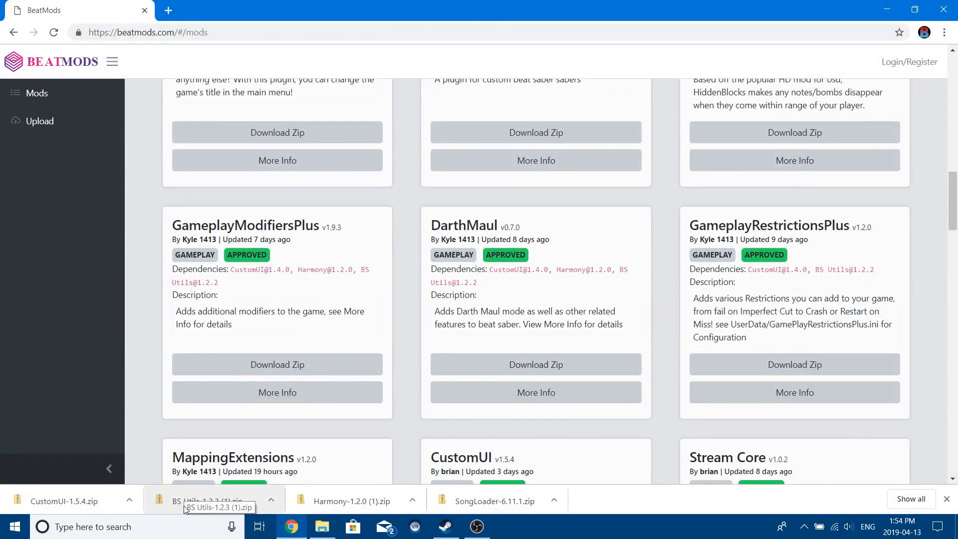
click(184, 505)
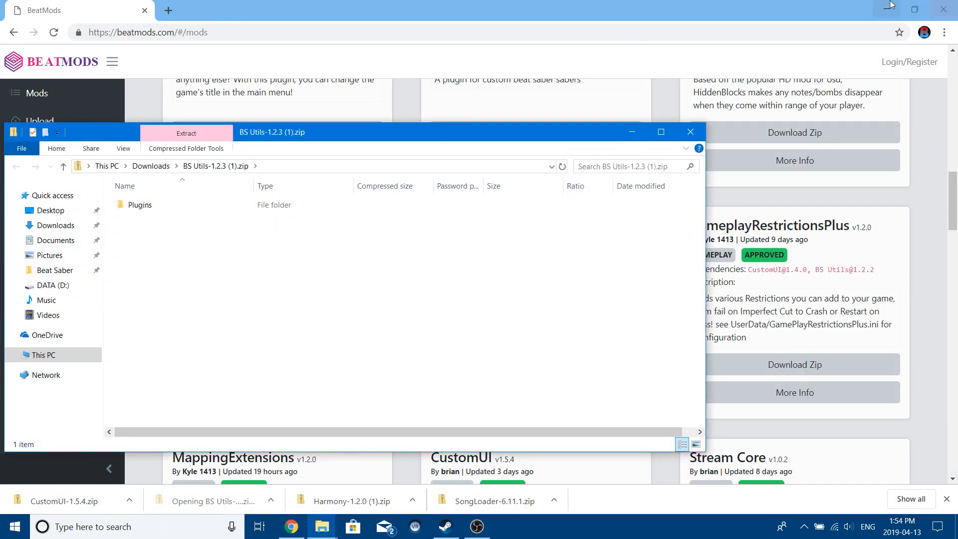
click(891, 5)
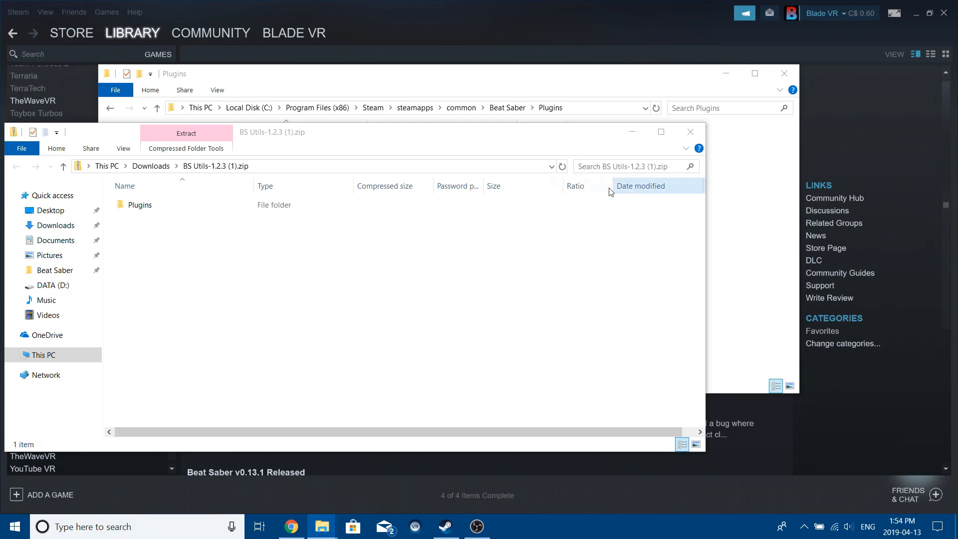
drag(487, 141, 766, 220)
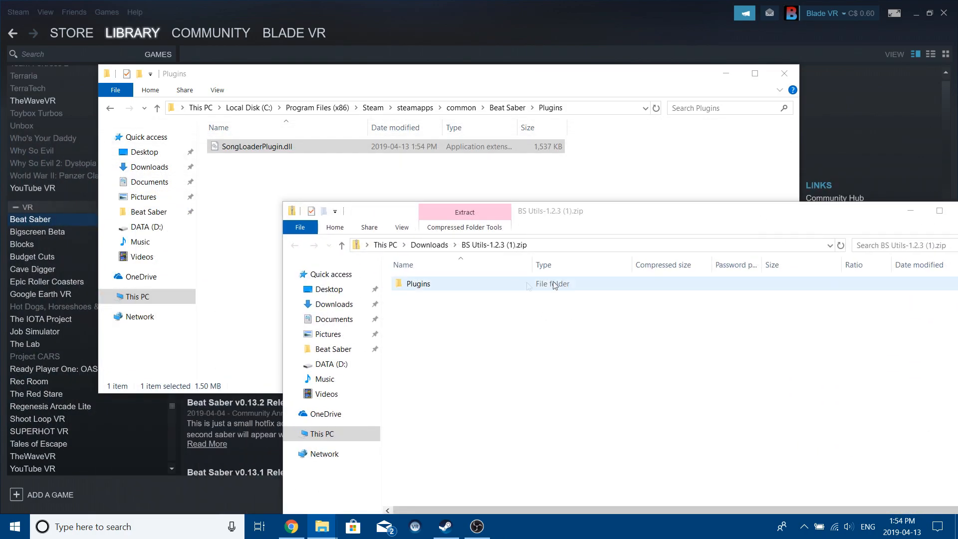
Copy BS_Utils.dll from the zip's Plugins folder into Beat Saber's Plugins folder and close the BS Utils zip.
double_click(501, 285)
drag(490, 286, 264, 191)
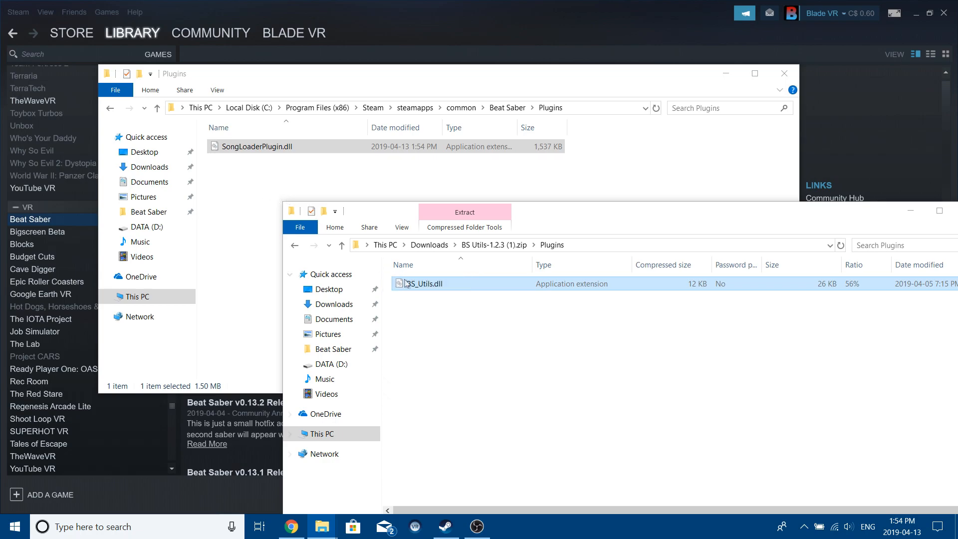
drag(424, 284, 253, 212)
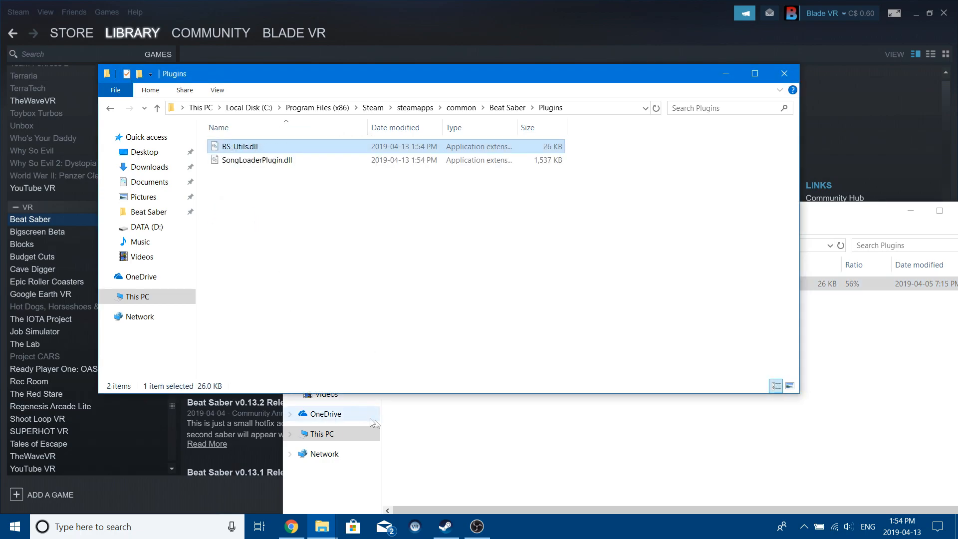
click(412, 441)
drag(869, 212, 713, 183)
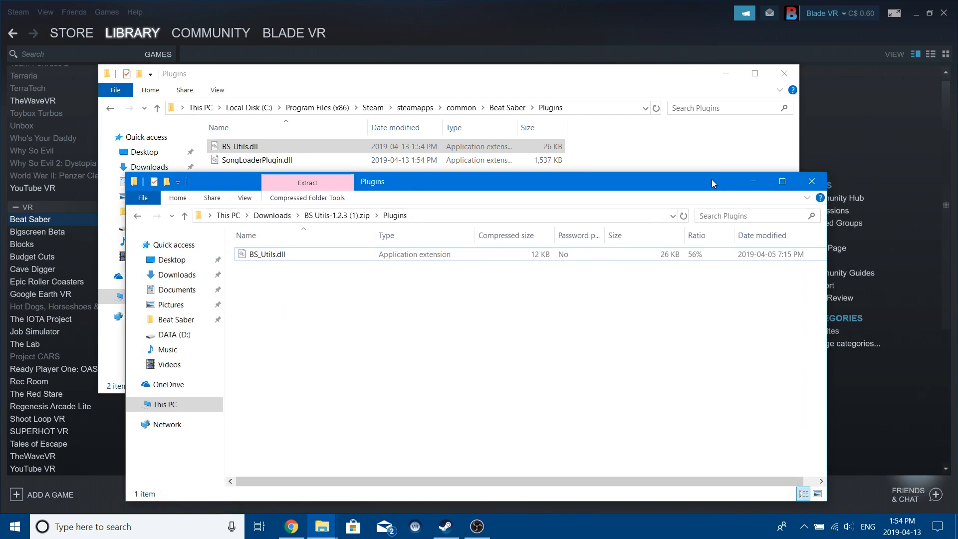
click(811, 181)
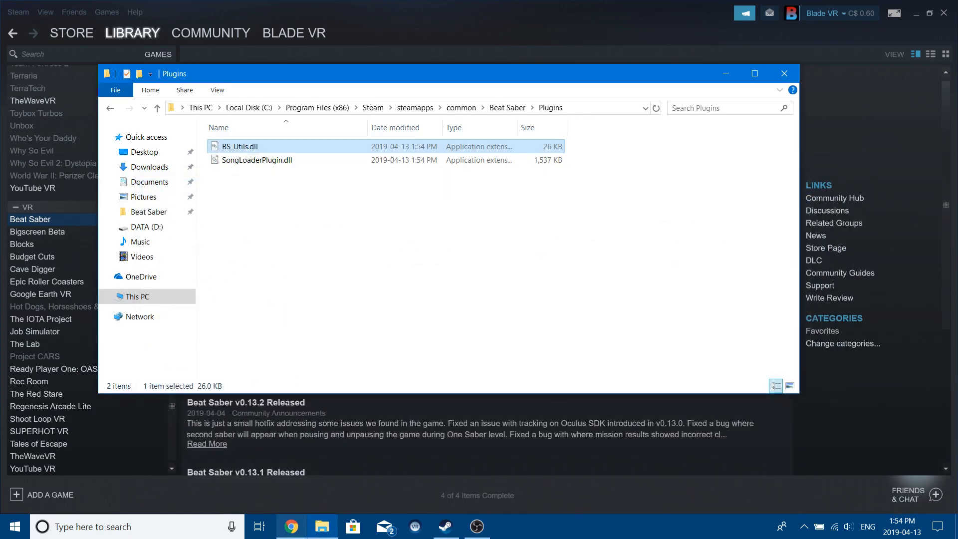
Open the downloaded Harmony-1.2.0 (1).zip from Chrome and browse the game folder window to Beat Saber_Data\Managed.
click(283, 535)
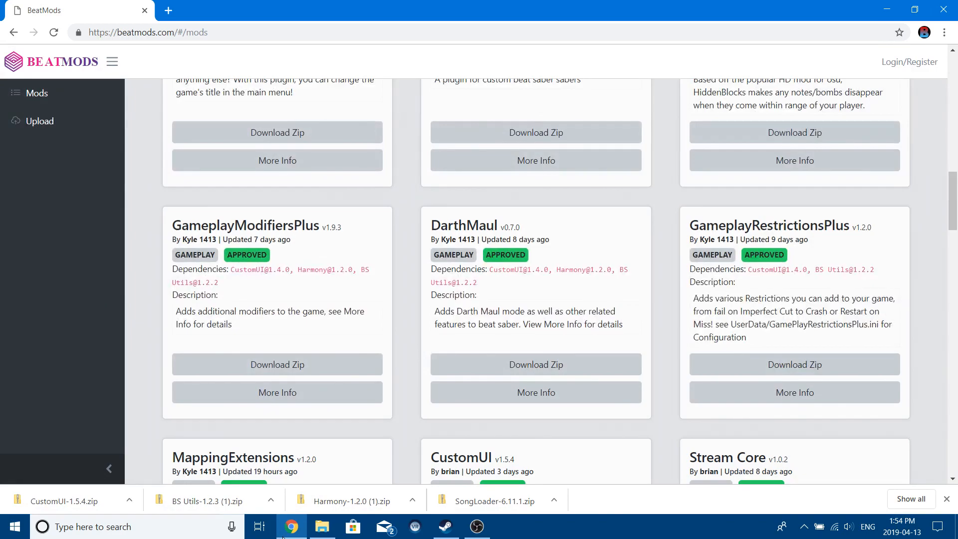
click(351, 497)
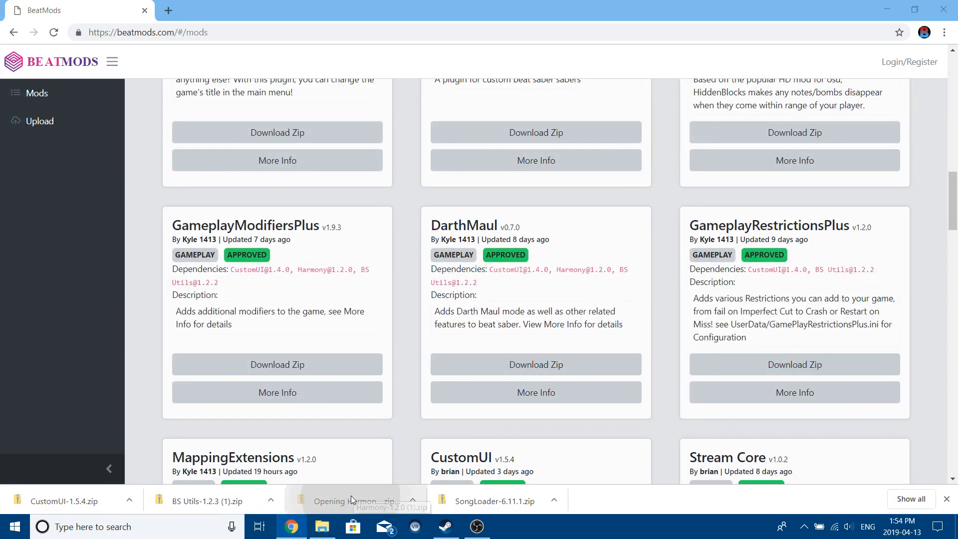
click(889, 8)
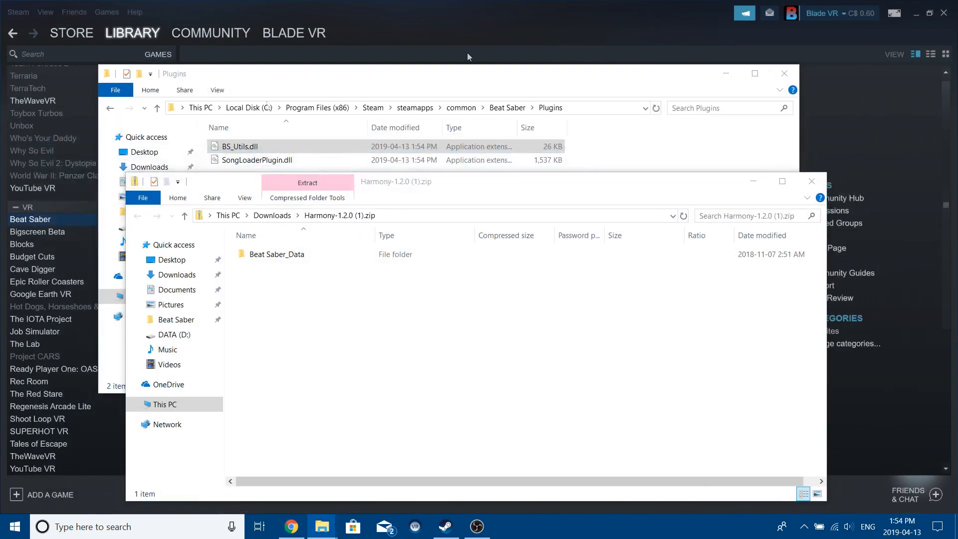
click(507, 108)
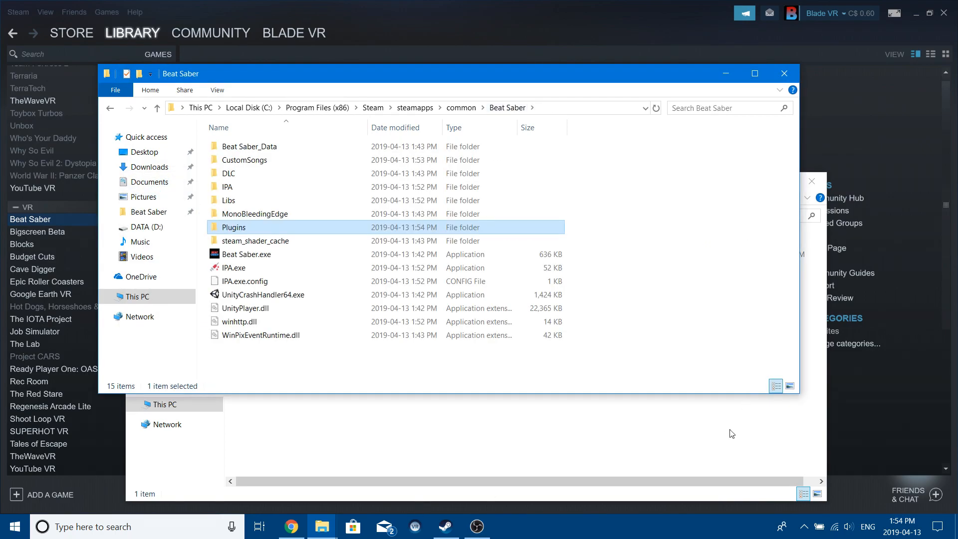
click(729, 430)
click(329, 147)
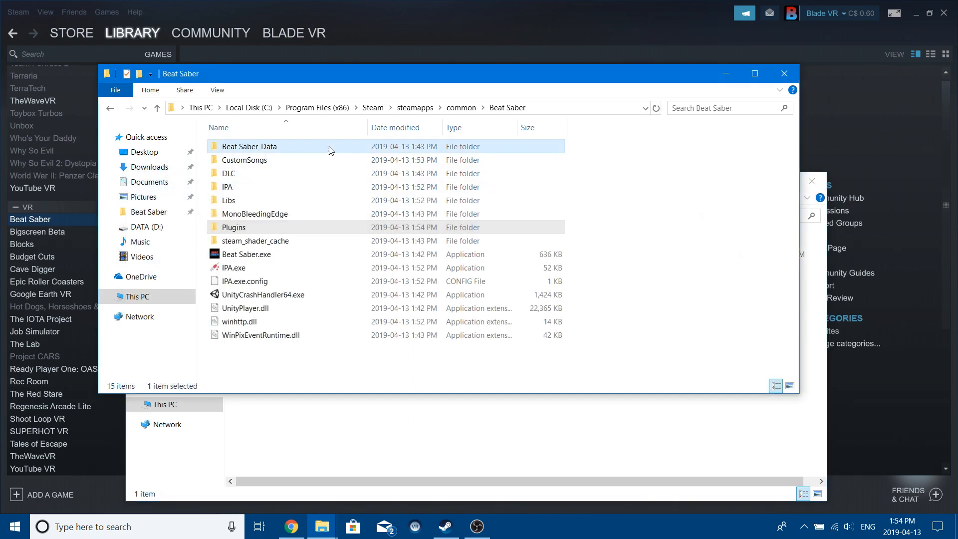
double_click(329, 147)
double_click(329, 147)
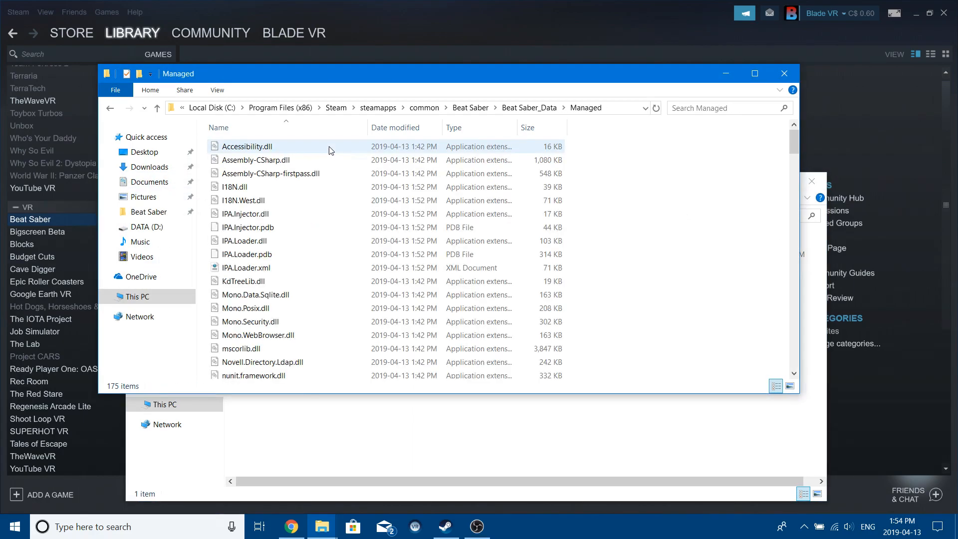
Copy 0Harmony.dll from the zip's Beat Saber_Data\Managed folder into the game's Managed folder and close the Harmony zip.
click(329, 501)
double_click(304, 257)
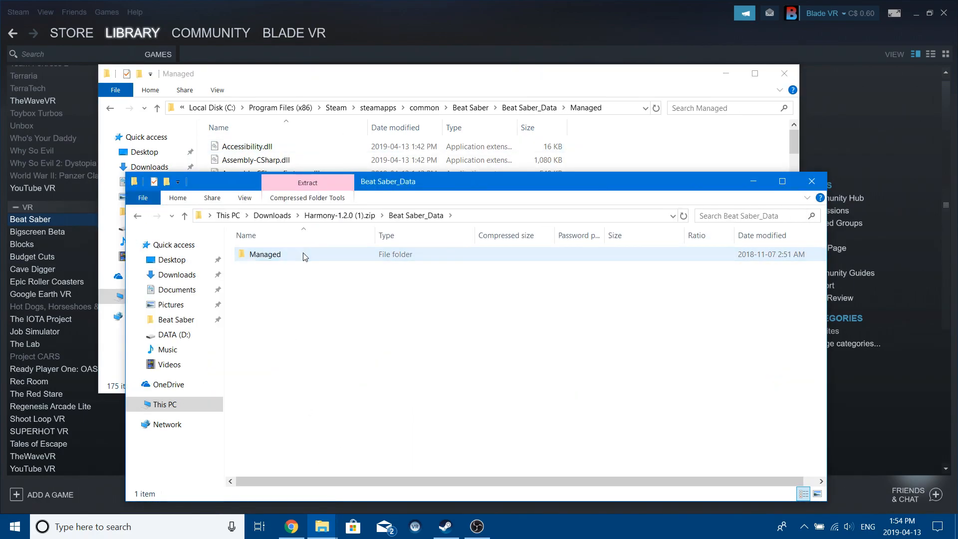
double_click(306, 255)
double_click(300, 255)
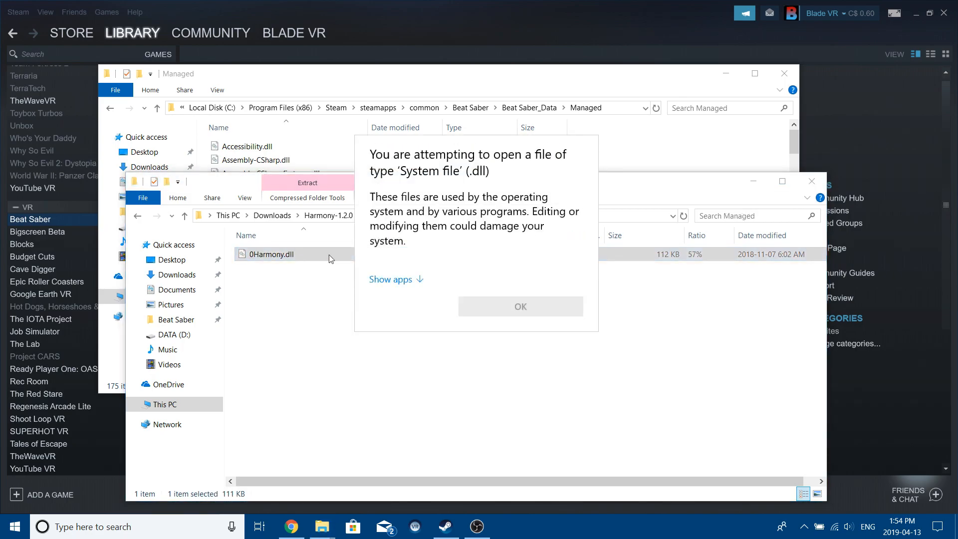
click(439, 339)
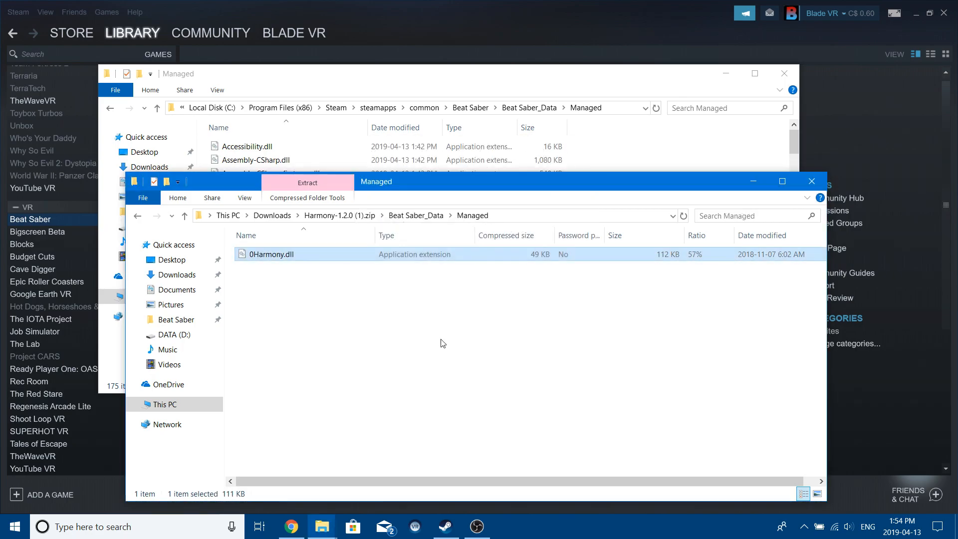
drag(392, 255, 685, 162)
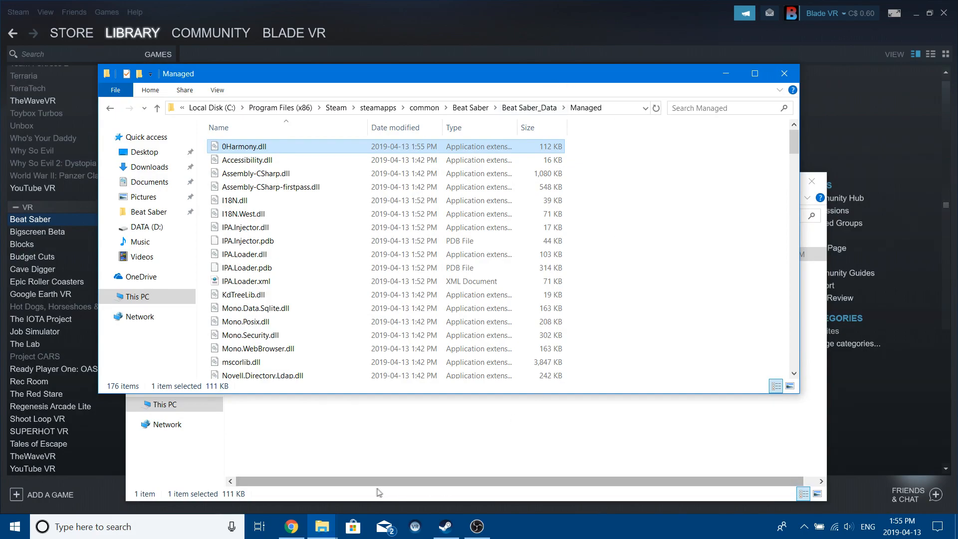
click(403, 455)
click(811, 181)
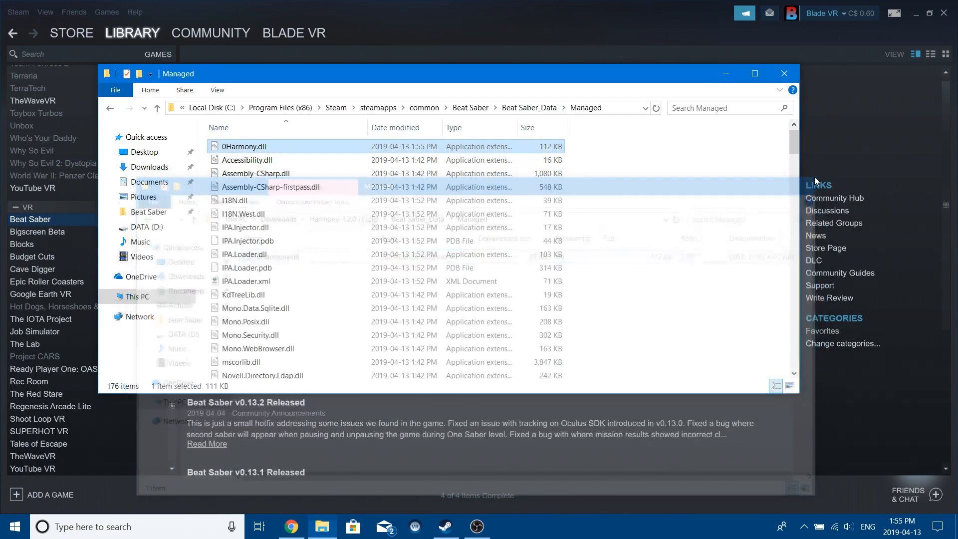
Switch to Chrome, open the downloaded CustomUI-1.5.4.zip, and browse the game folder window to Beat Saber's Plugins folder.
click(290, 528)
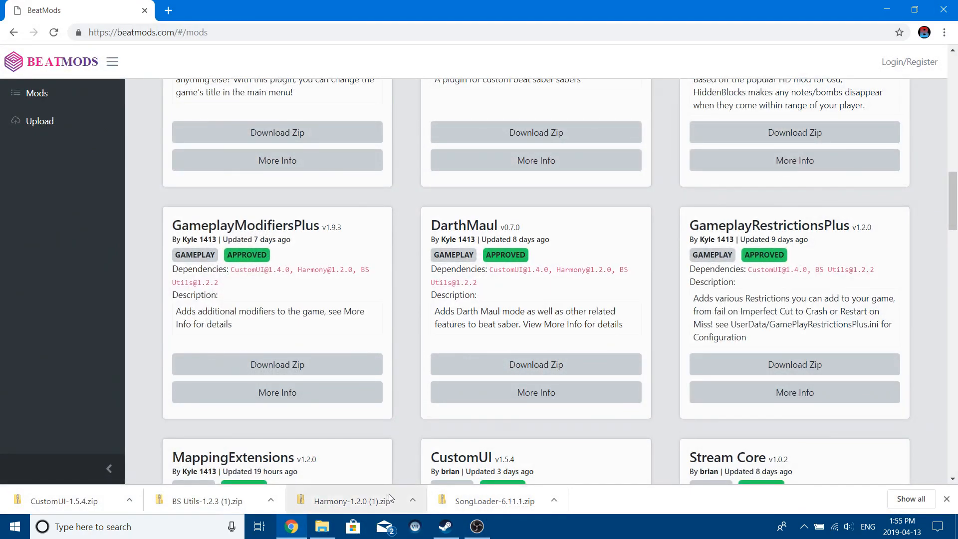
click(65, 494)
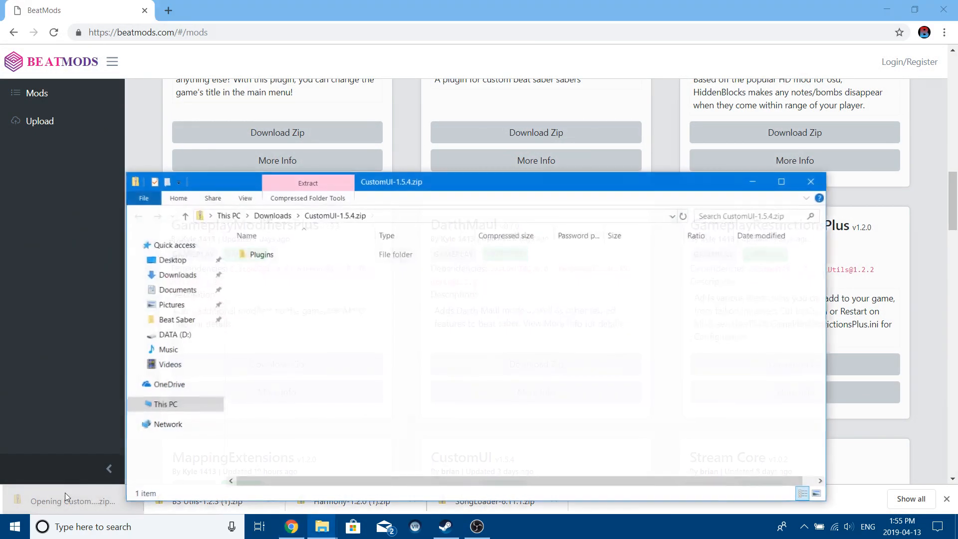
click(884, 6)
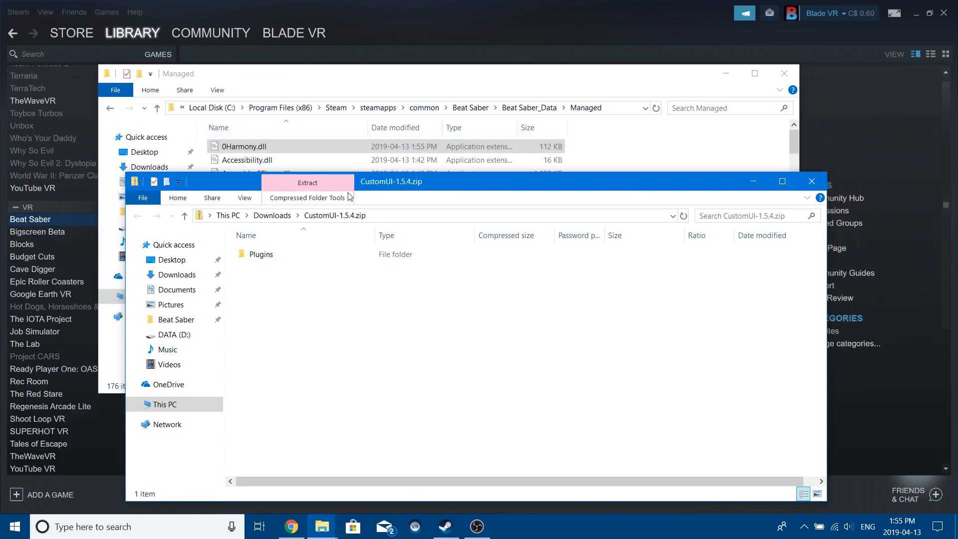
click(455, 107)
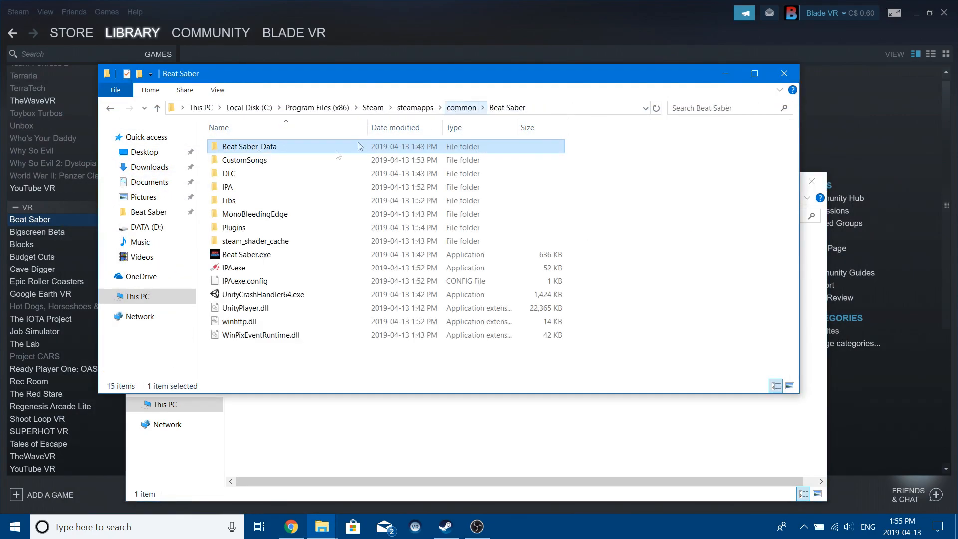
double_click(234, 228)
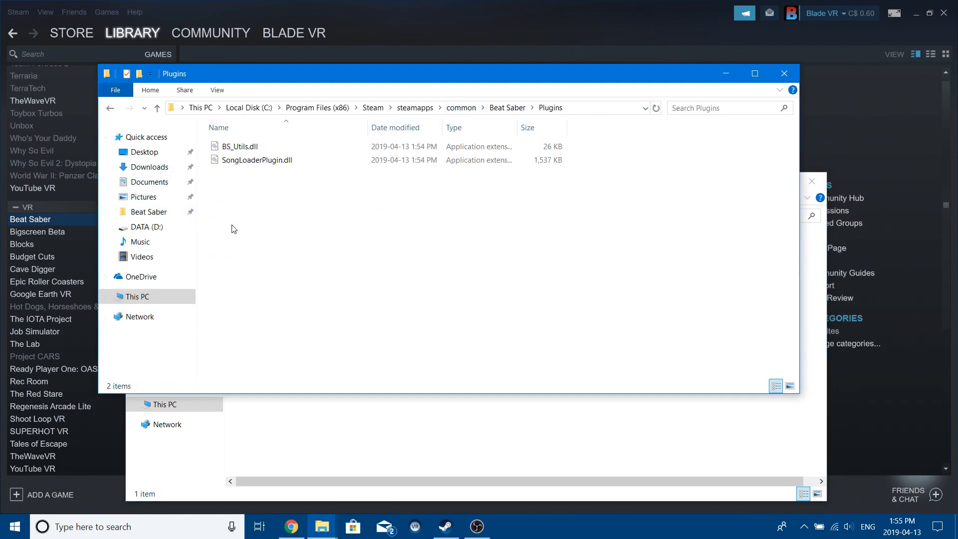
Copy BeatSaberCustomUI.dll and BeatSaberCustomUI.xml from the zip's Plugins folder into Beat Saber's Plugins folder and close the CustomUI zip.
click(302, 452)
double_click(262, 255)
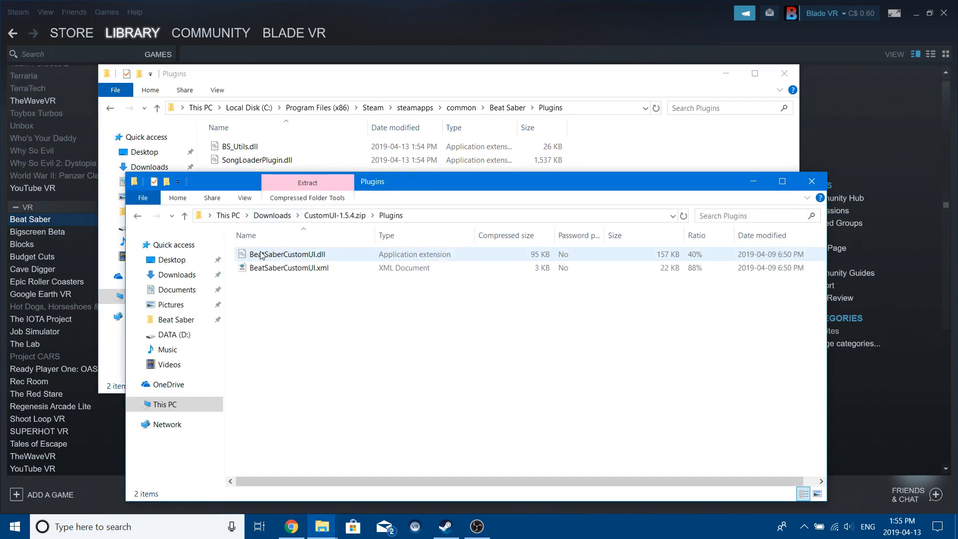
drag(267, 286, 613, 152)
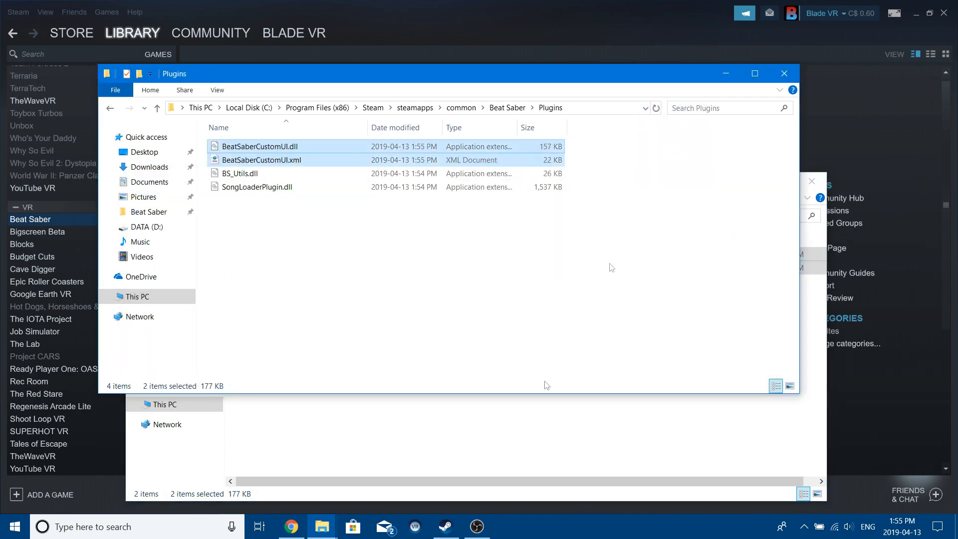
click(498, 435)
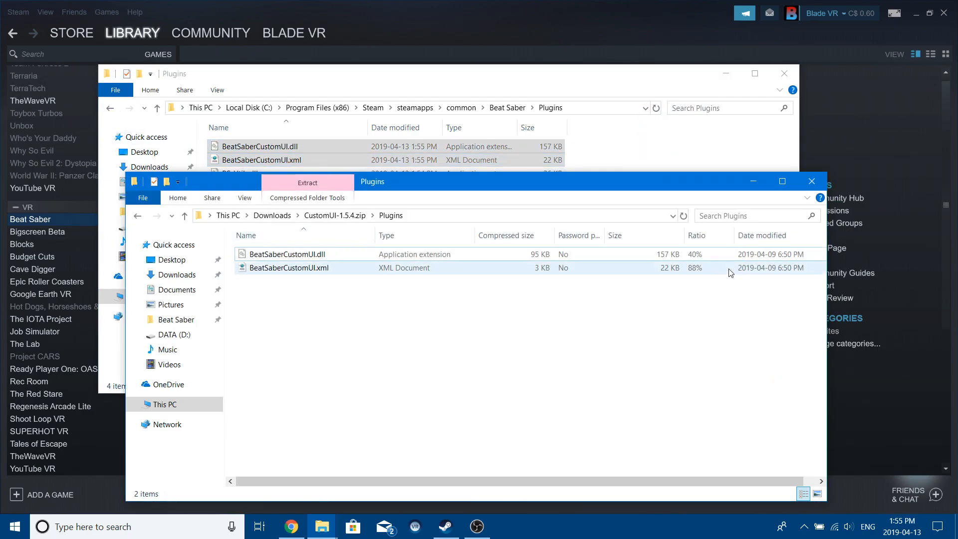
click(818, 184)
click(570, 240)
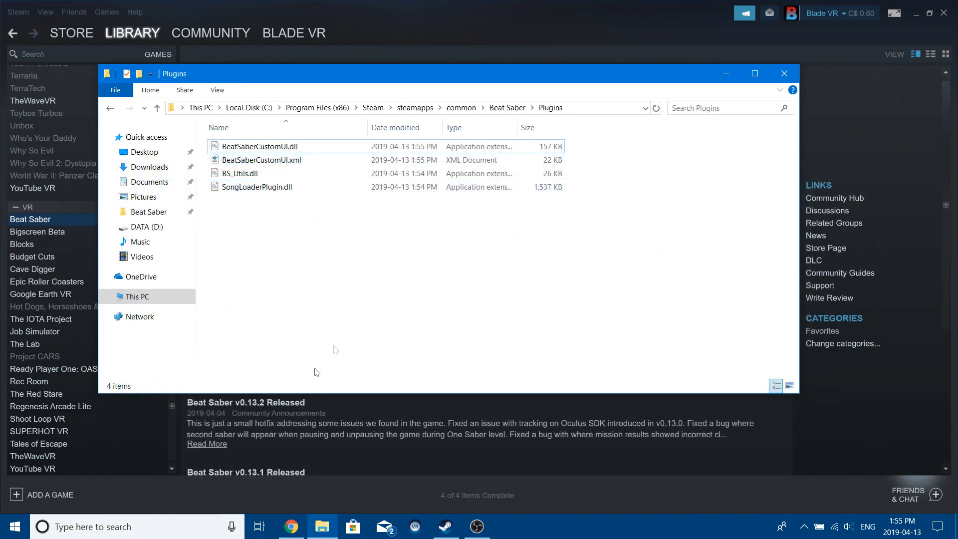
Return to the main Beat Saber folder, run IPA.exe, and dismiss its console window once it finishes.
click(507, 108)
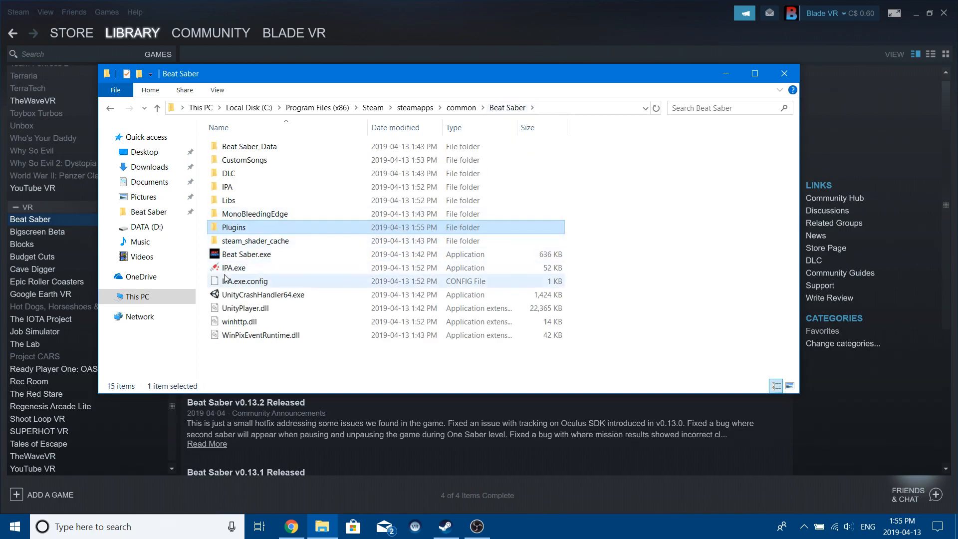
double_click(240, 268)
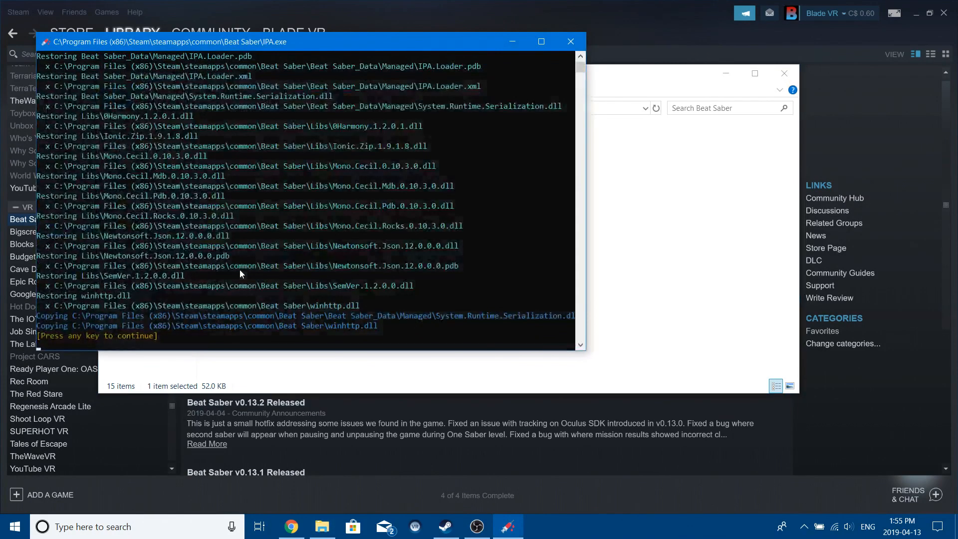
key(Return)
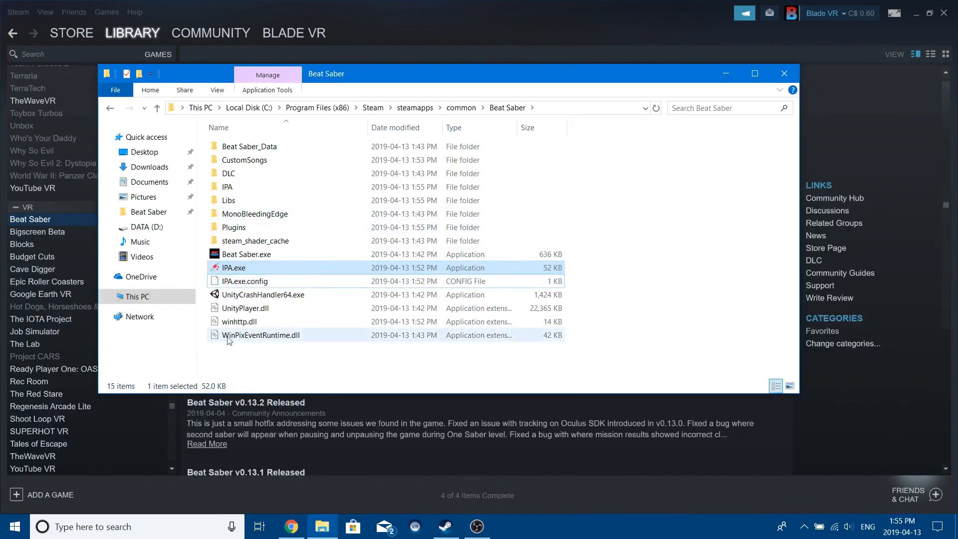
click(287, 371)
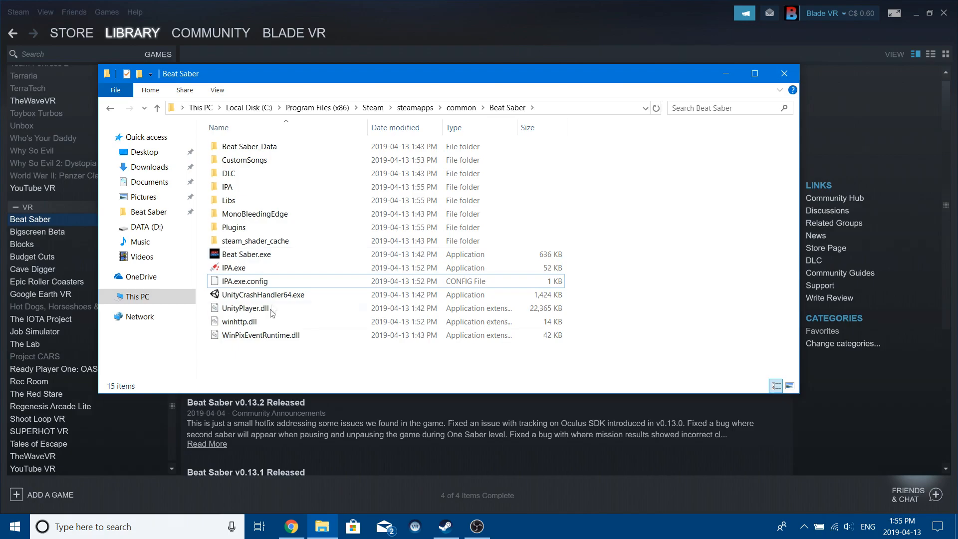